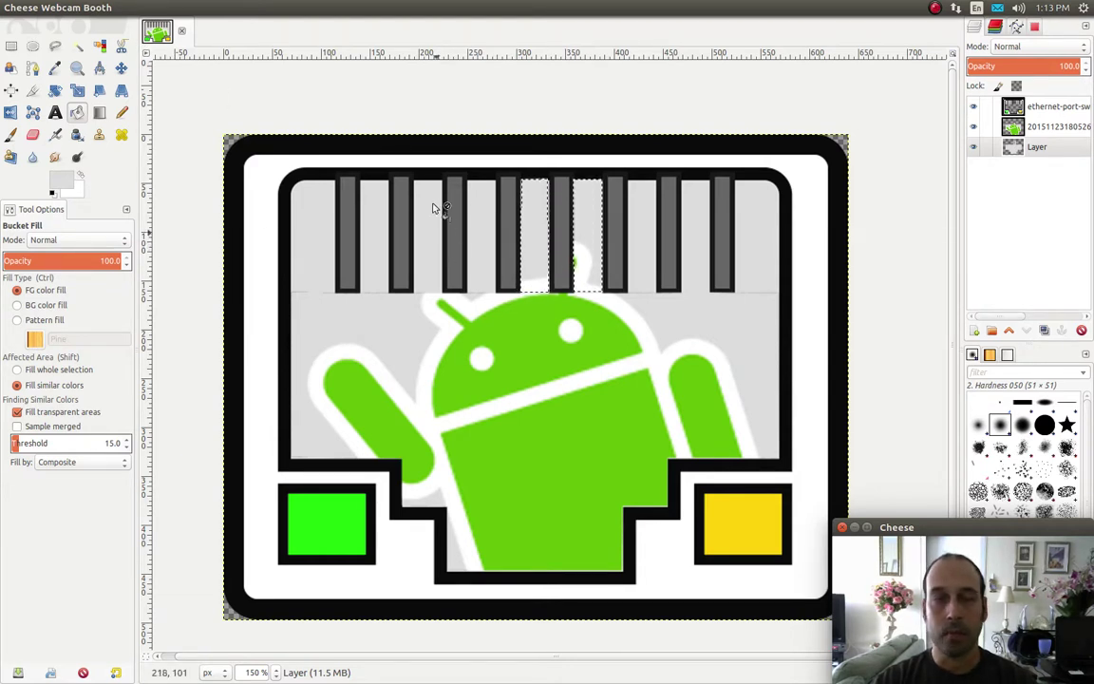
- Focus the GIMP window showing the icon.png composition and open its File menu
click(338, 13)
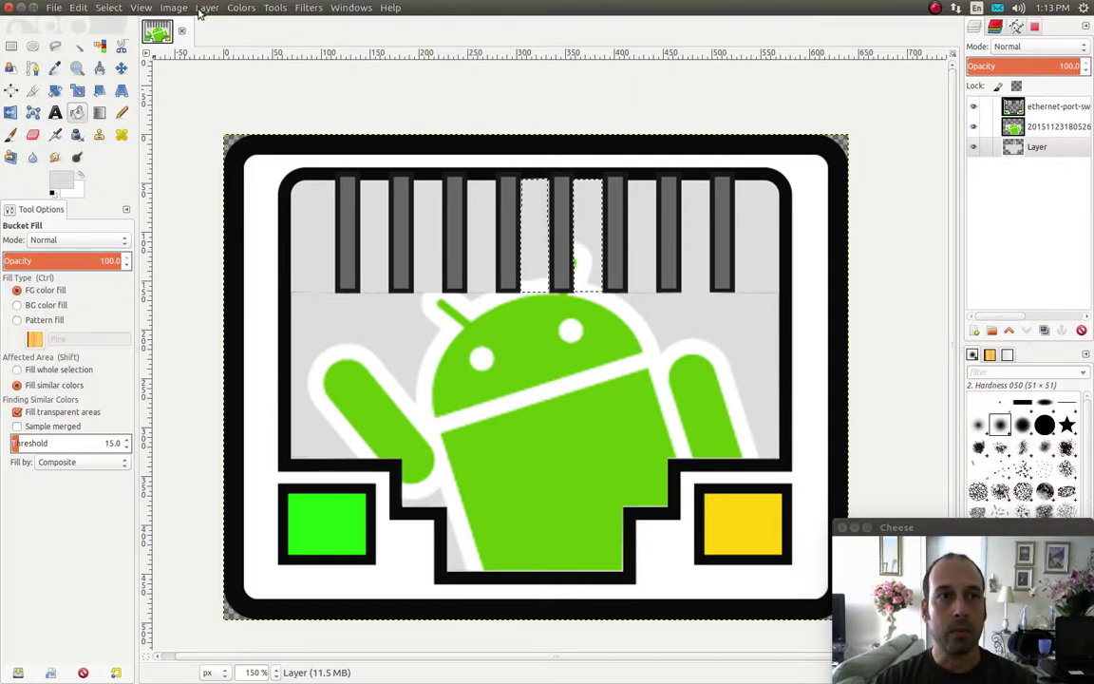
click(54, 9)
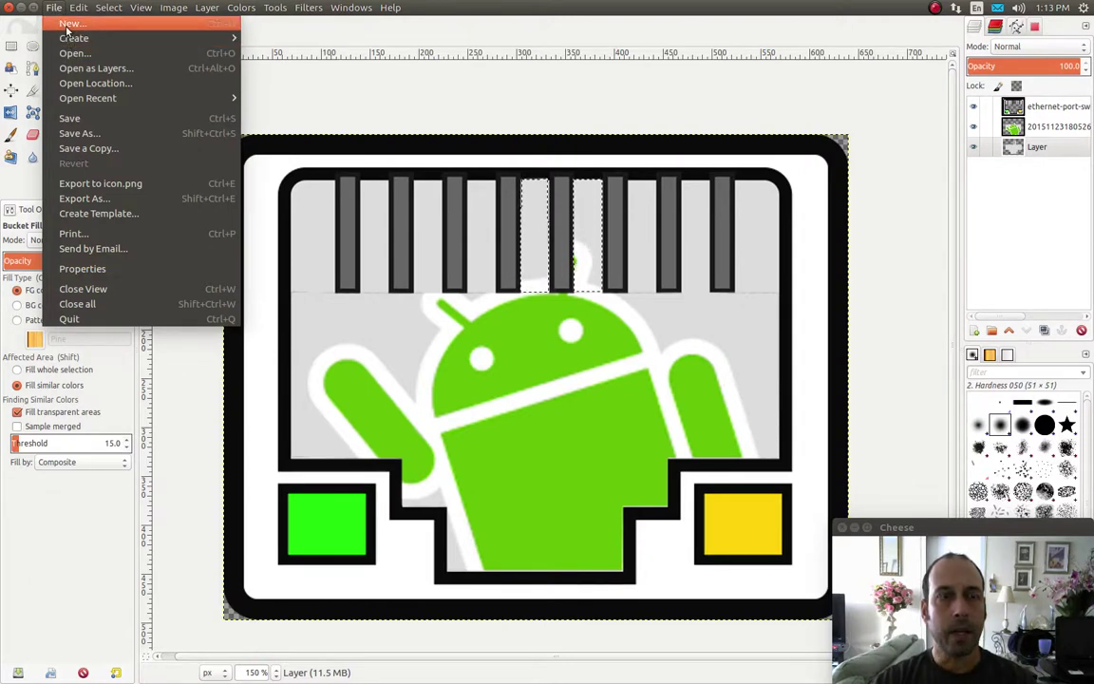
- Create a new blank 512×512 px image, then zoom in and back out on it
click(66, 26)
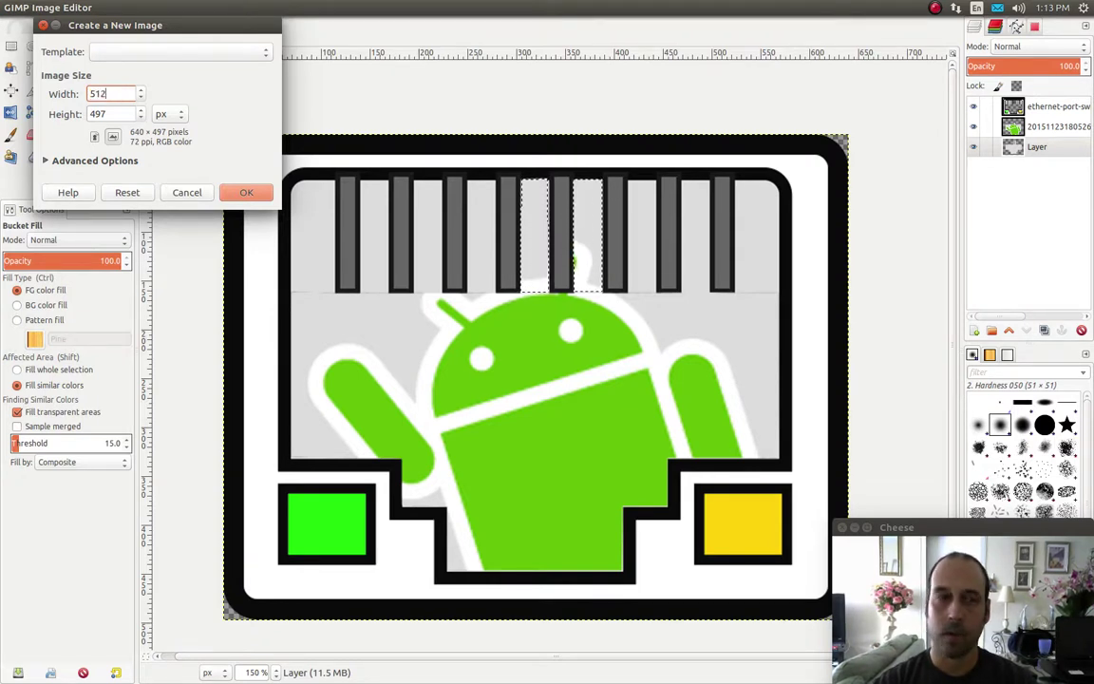
click(117, 114)
drag(116, 114, 42, 118)
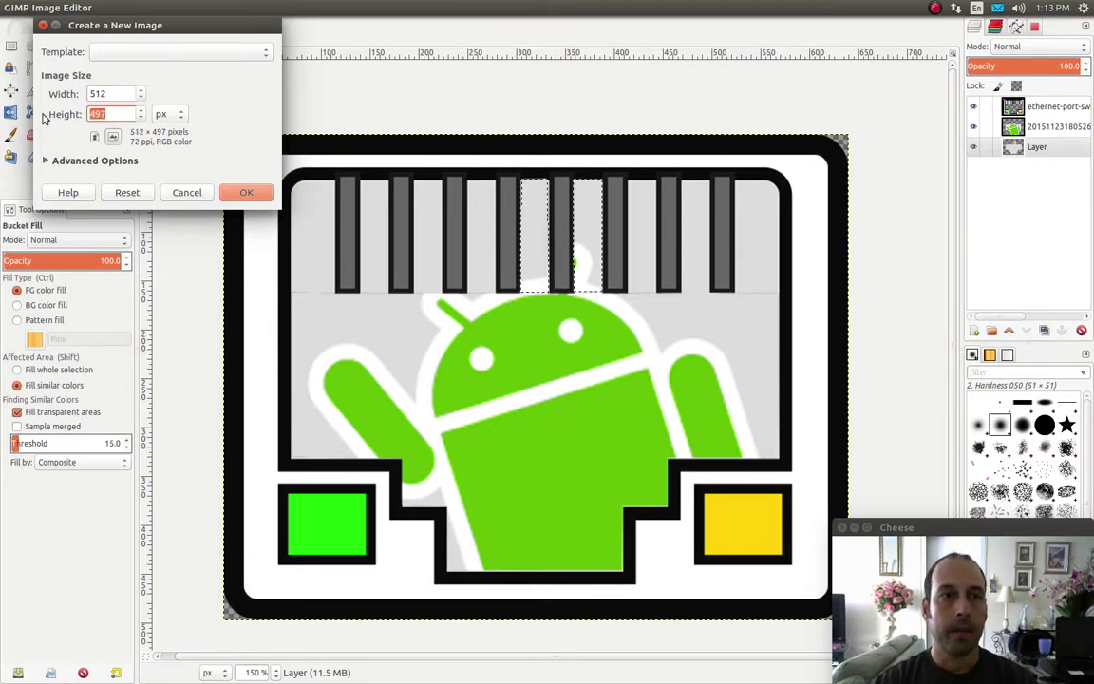
text(512)
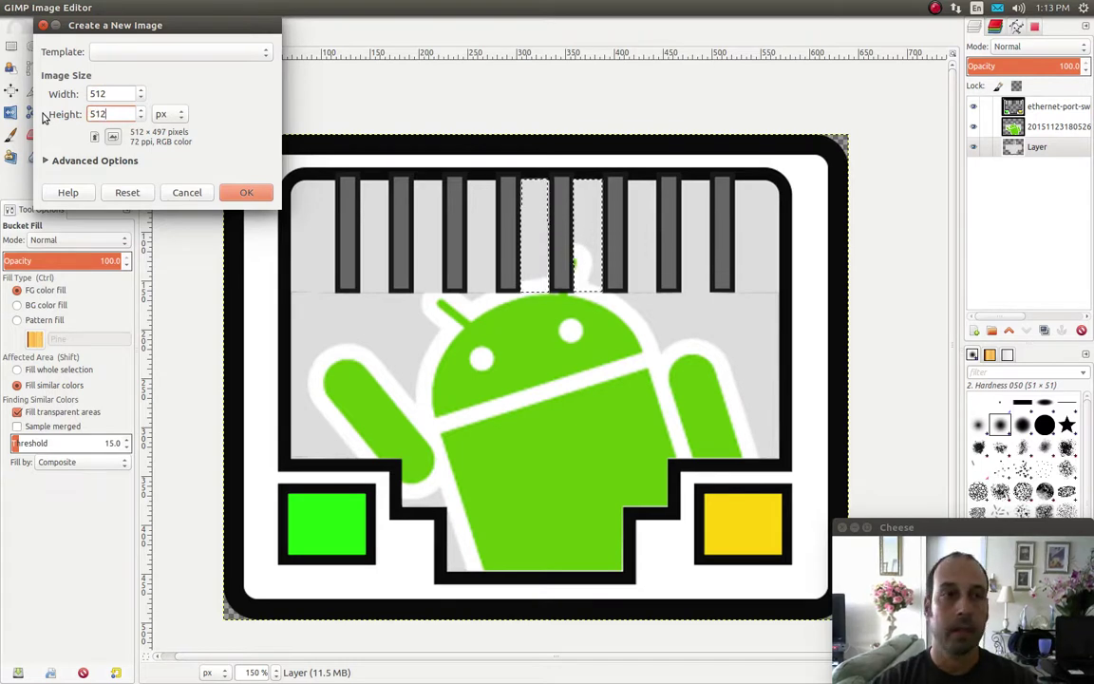
click(249, 193)
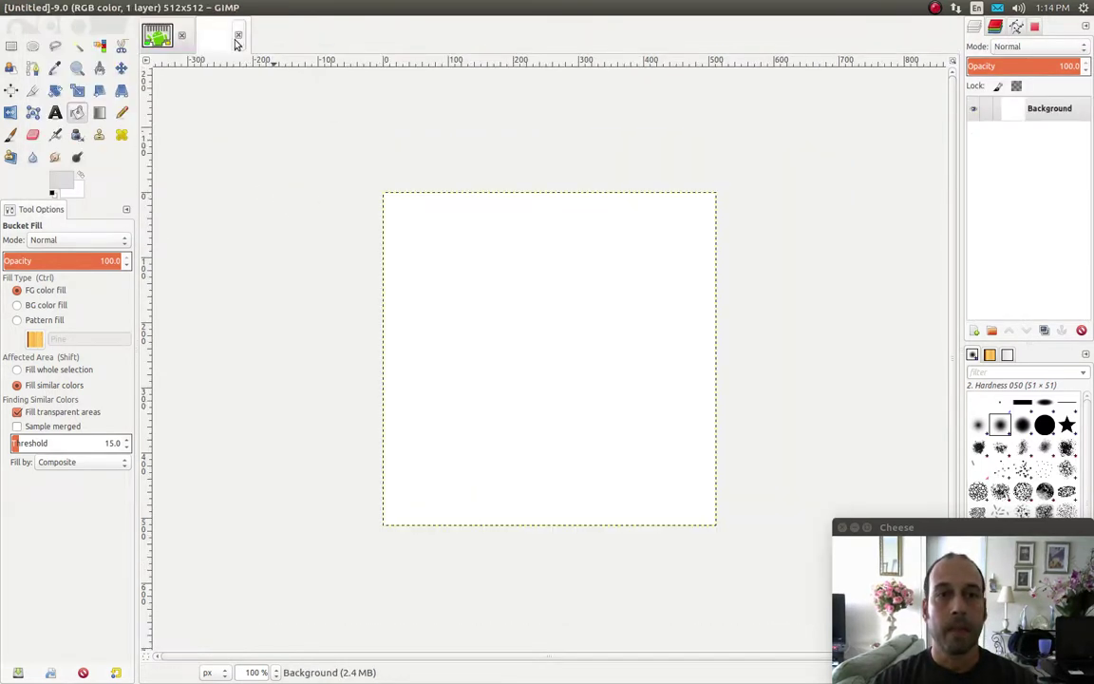
click(76, 68)
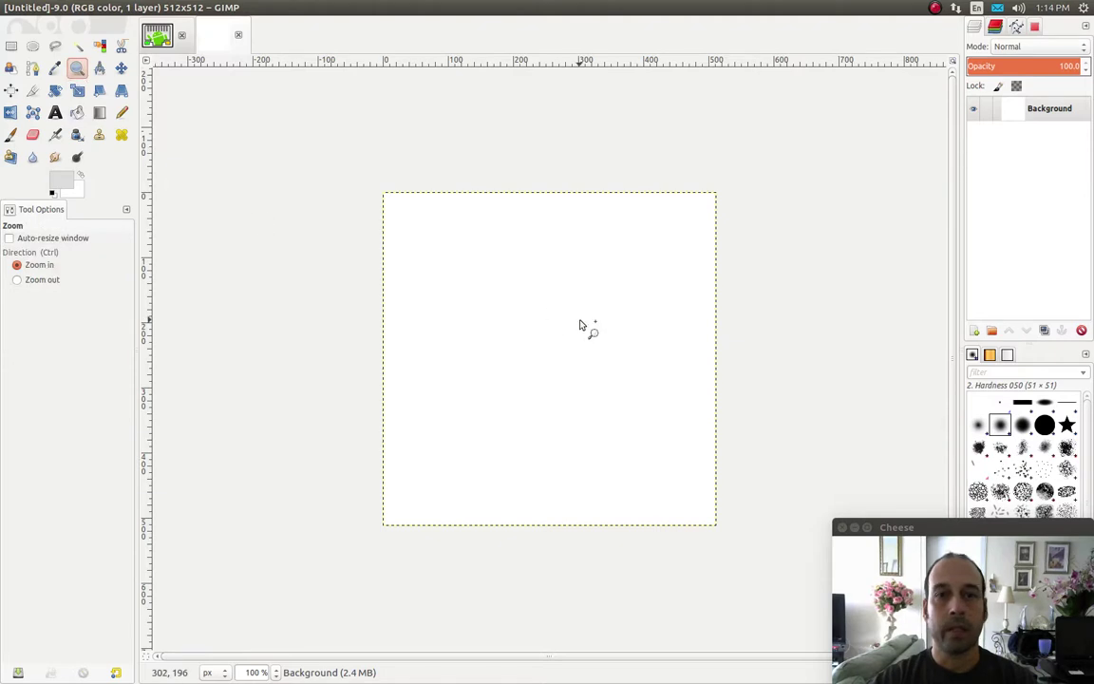
click(580, 325)
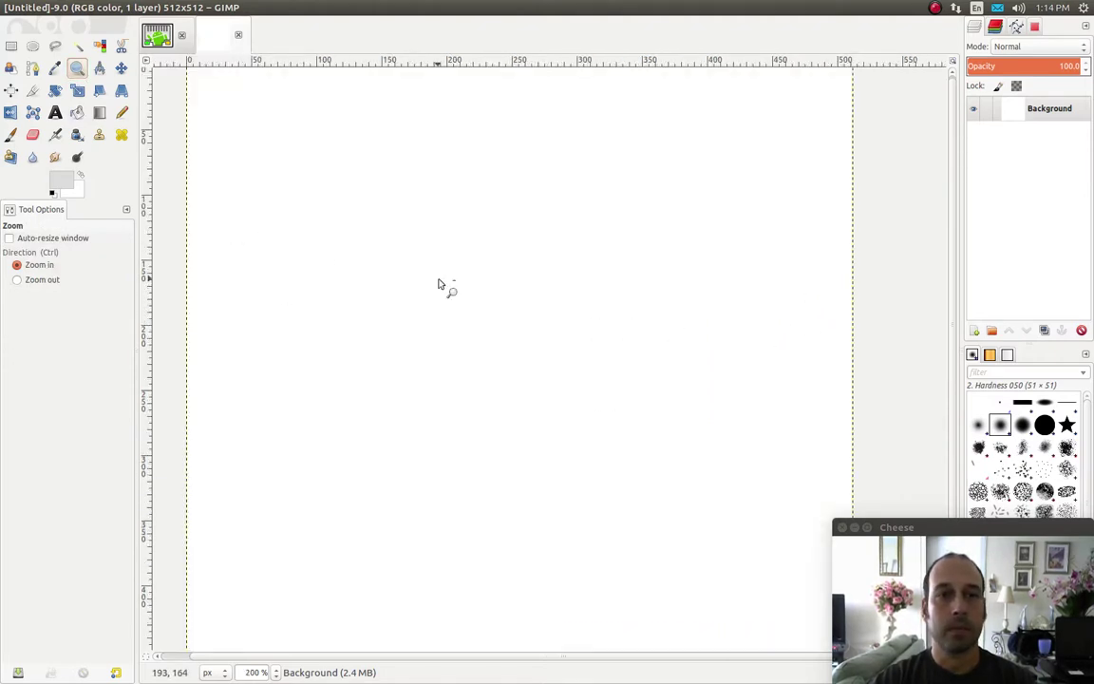
ctrl+click(437, 284)
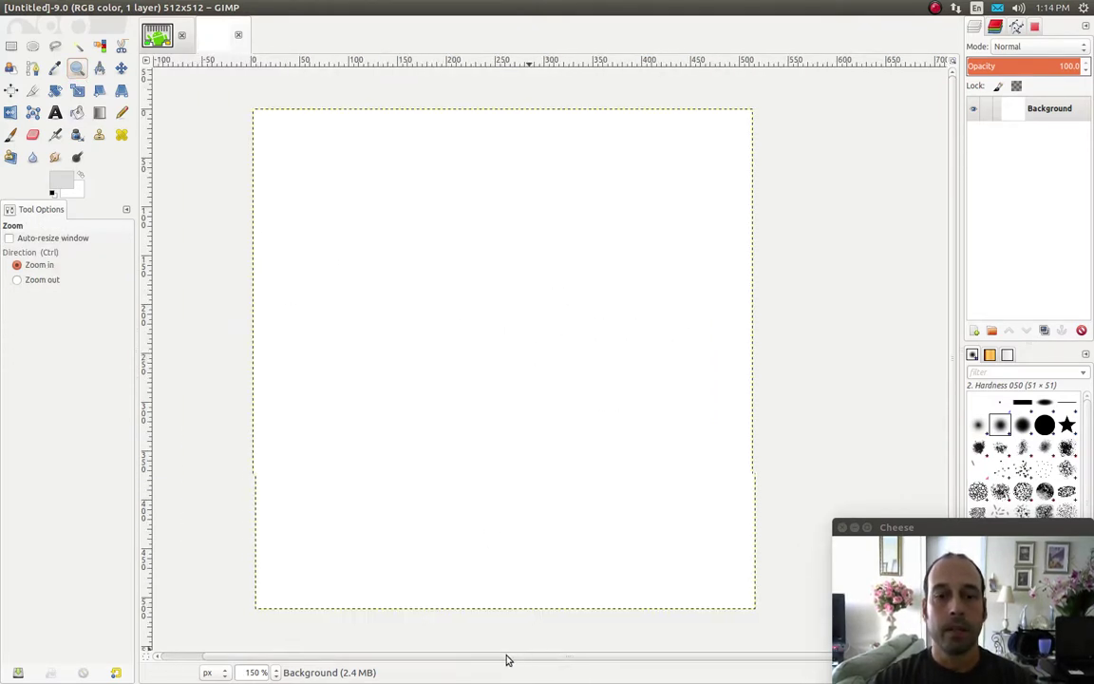
- Open 20151123180526099.png (the Android robot) as a layer in the new image
mouse_move(78, 7)
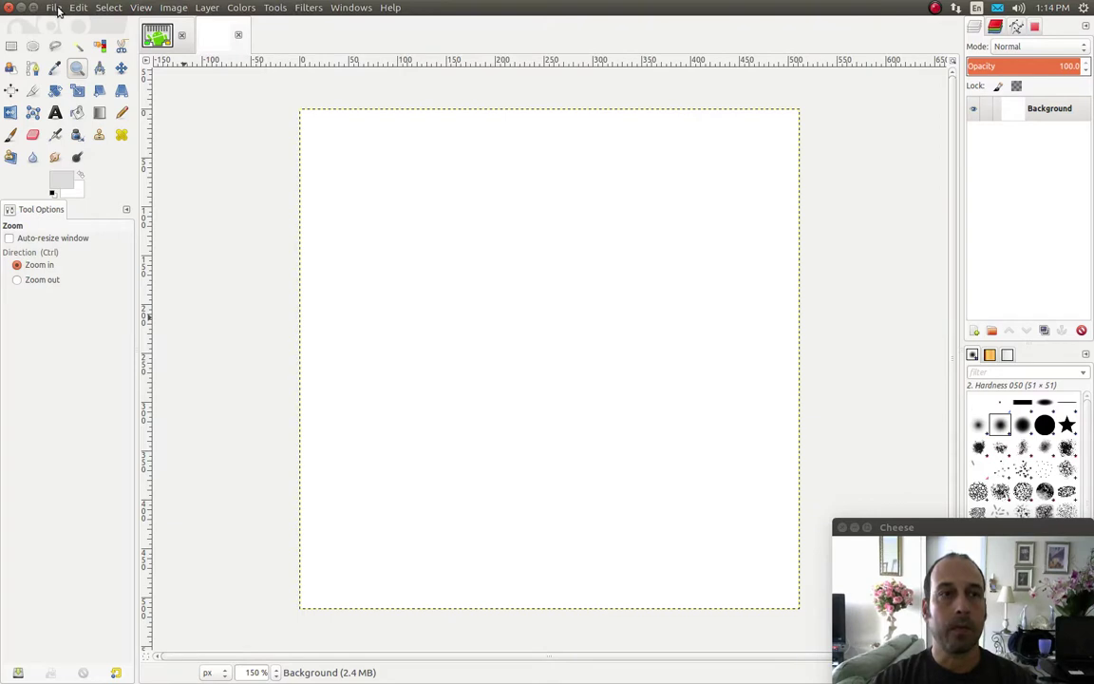
click(55, 8)
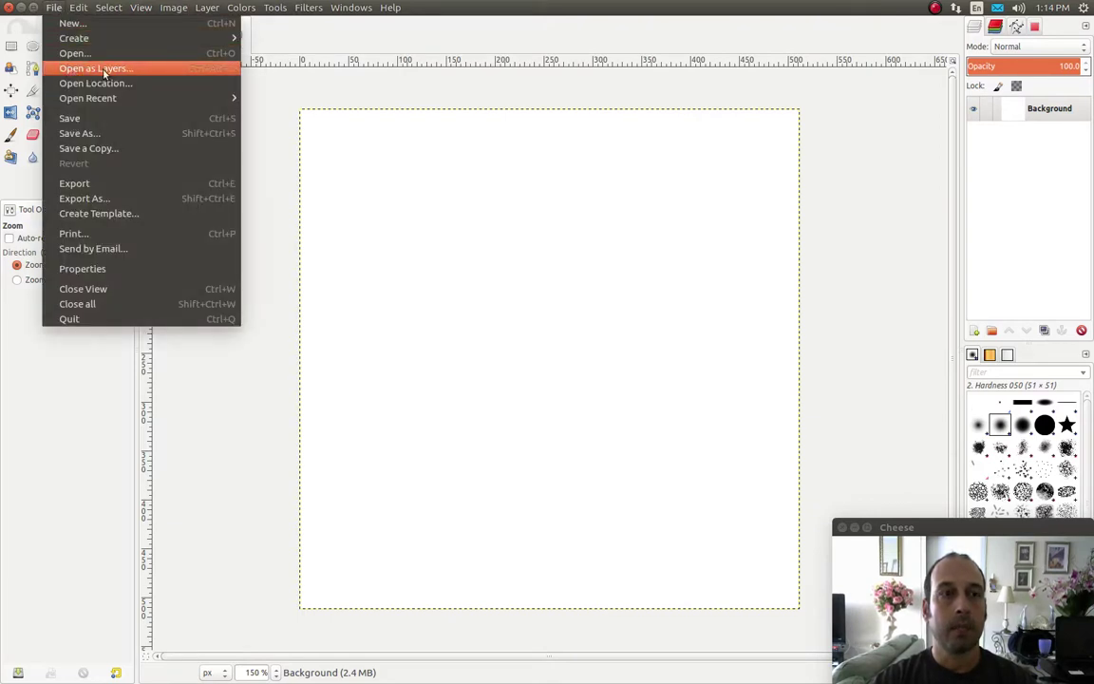
click(78, 54)
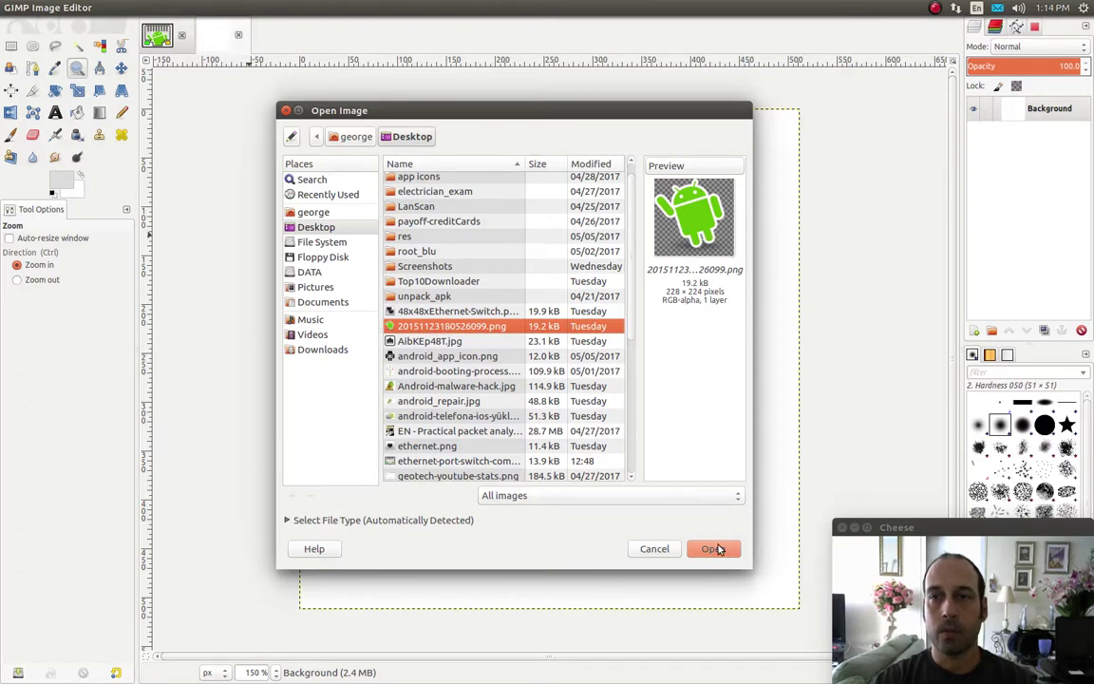
click(719, 549)
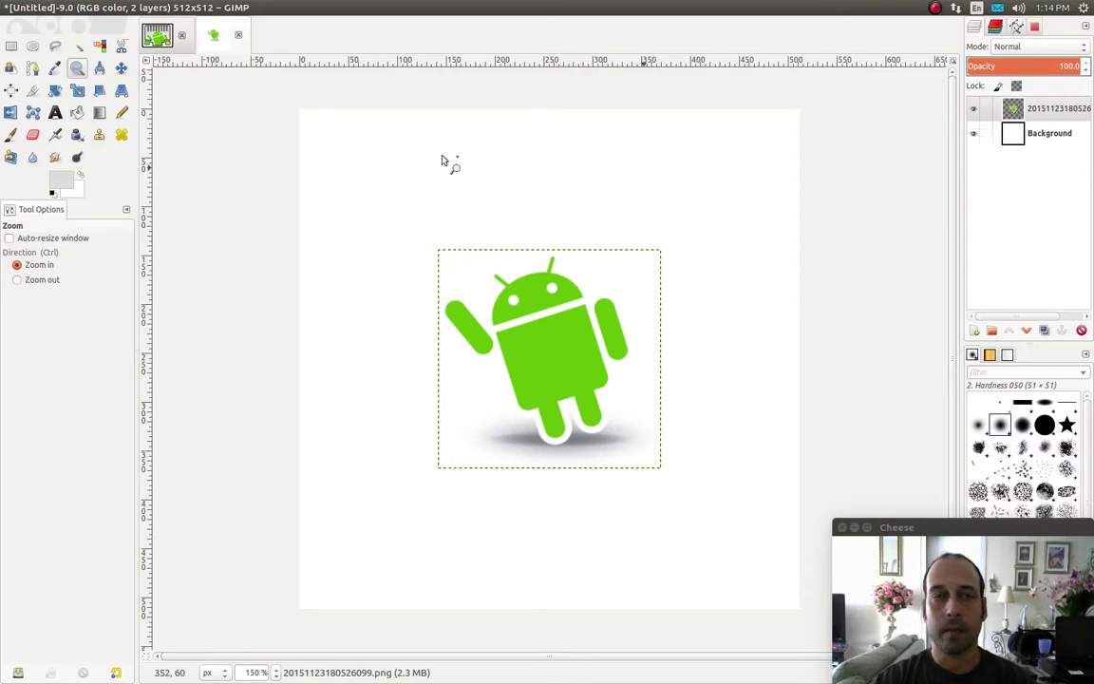
- Open the ethernet-port-switch PNG from the Desktop as another layer
click(59, 9)
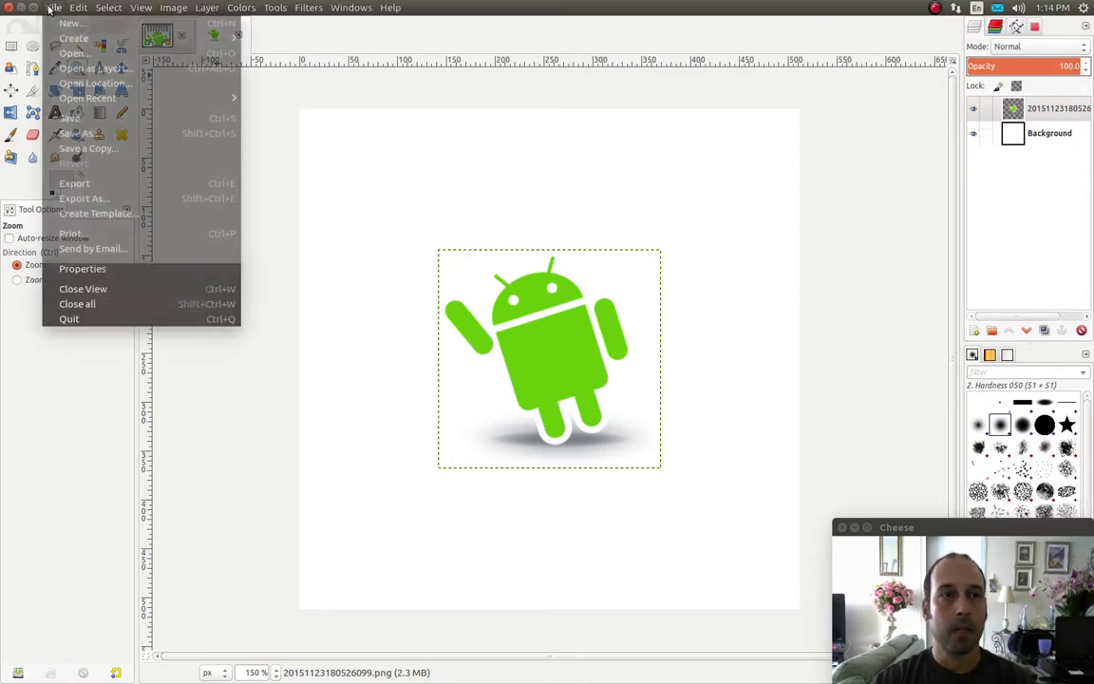
click(62, 66)
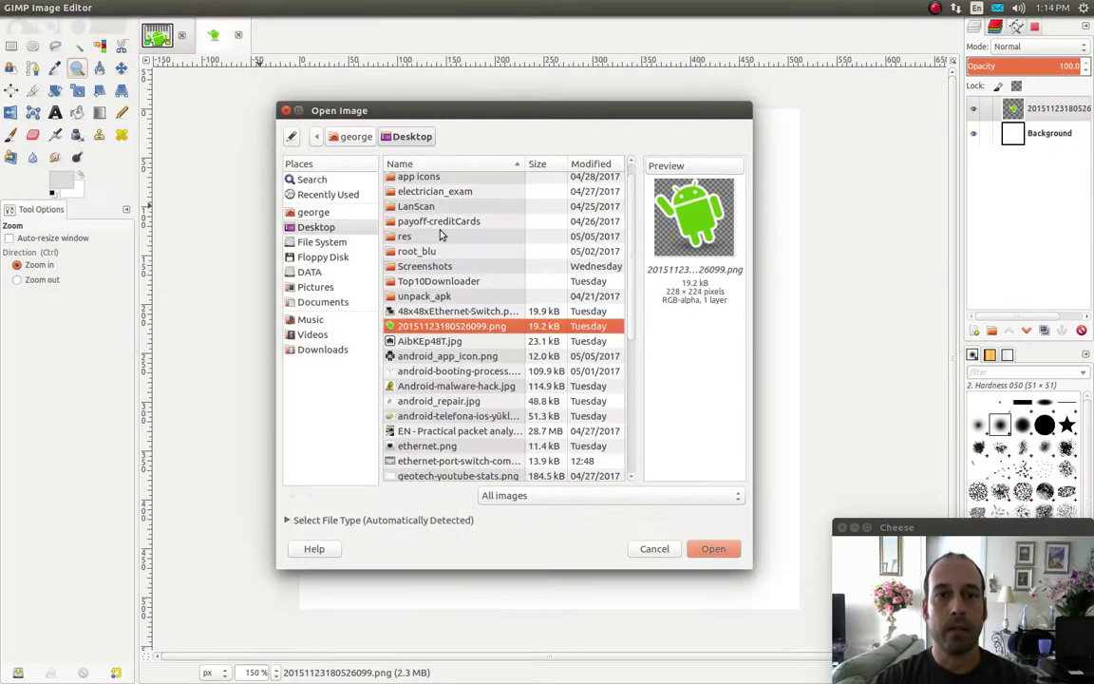
key(Down)
key(Down)
key(Down)
key(Down)
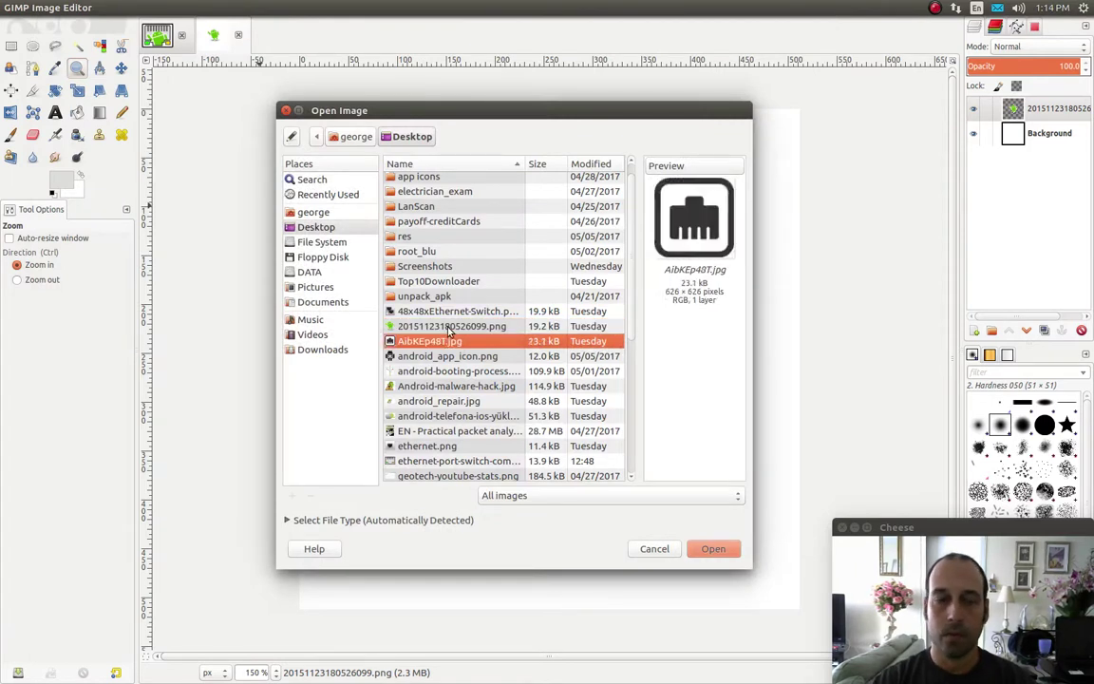
key(Down)
key(Down)
key(Down)
key(Down)
key(Down)
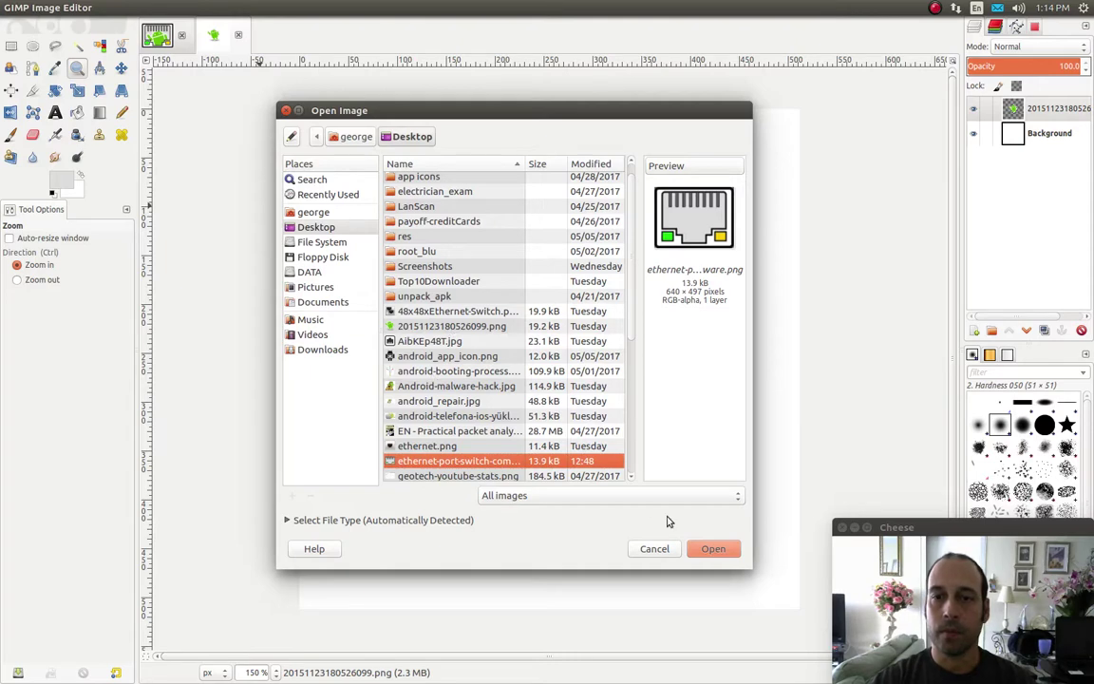
click(712, 549)
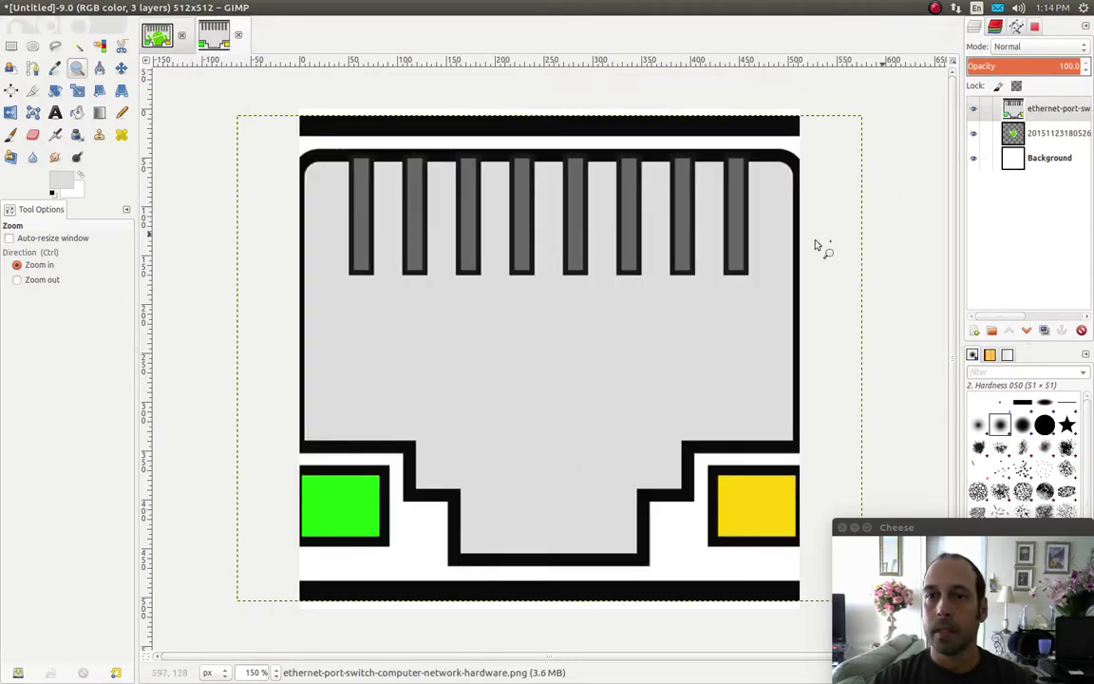
- Scale the ethernet-port layer to 512×512 pixels with Scale Layer
right_click(1043, 114)
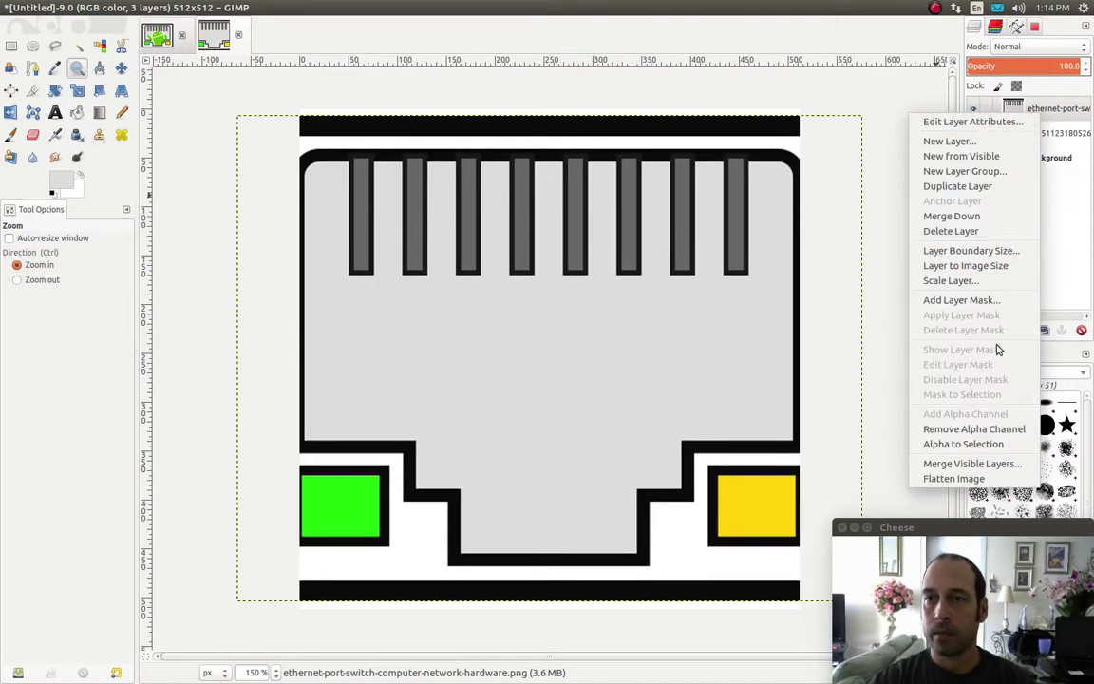
click(950, 281)
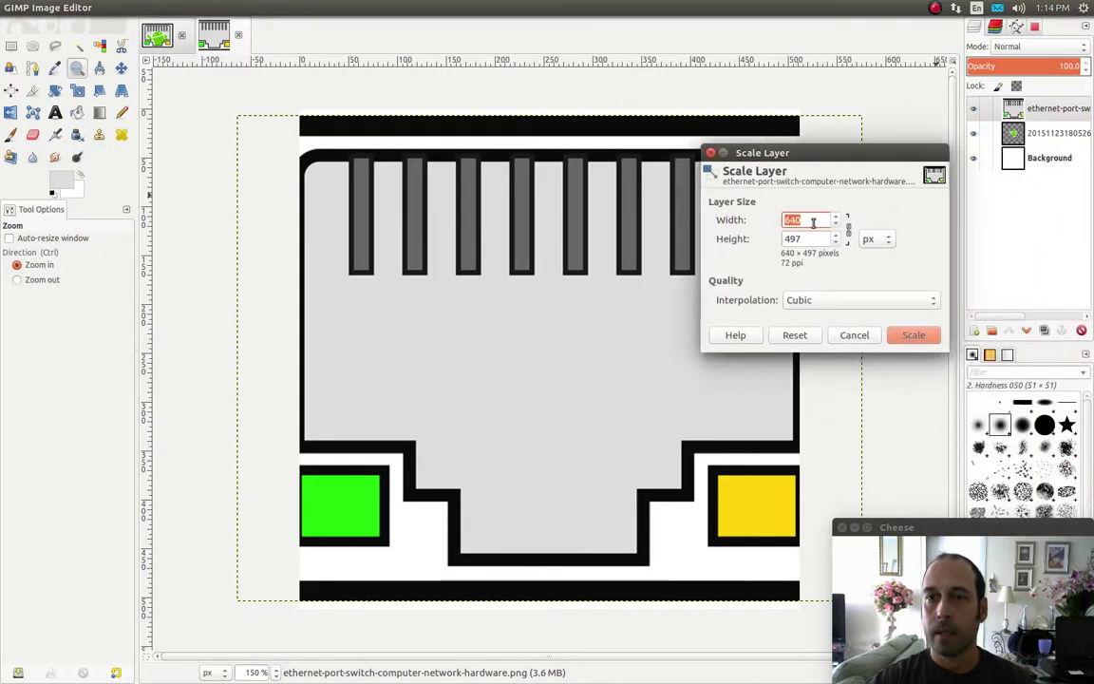
text(512)
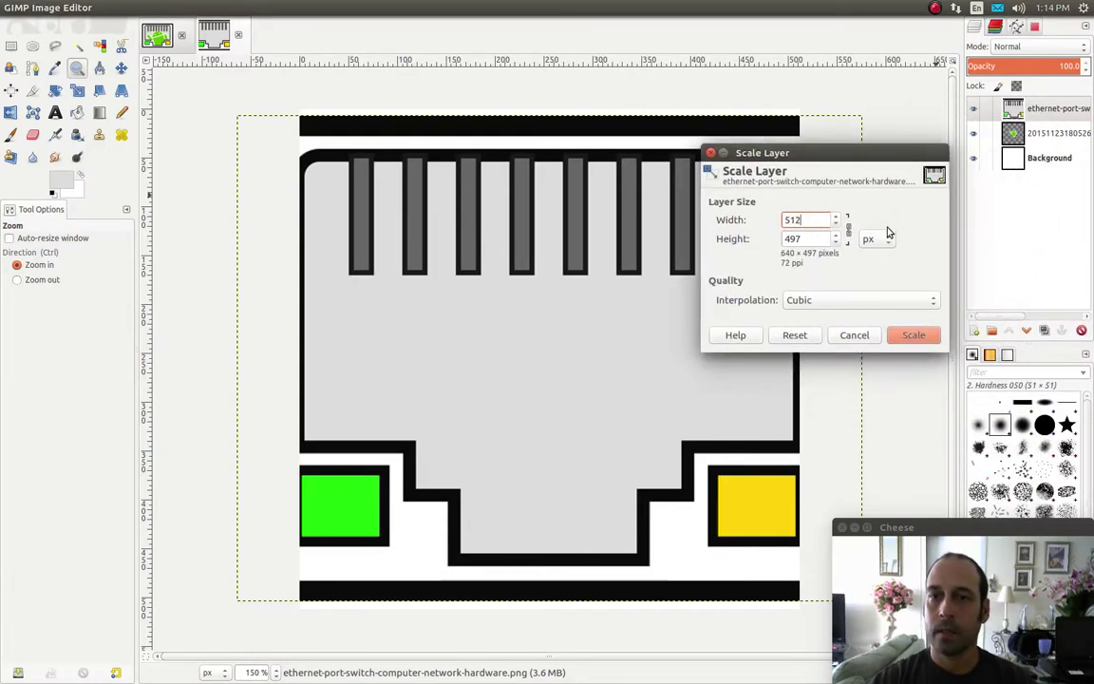
key(Tab)
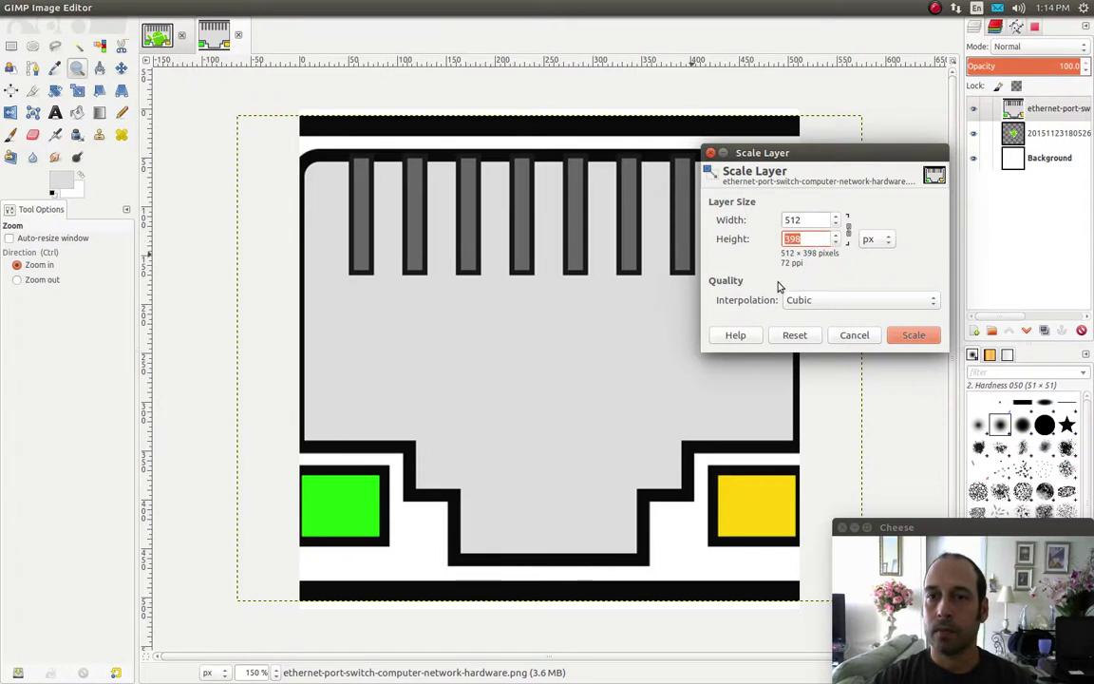
text(512)
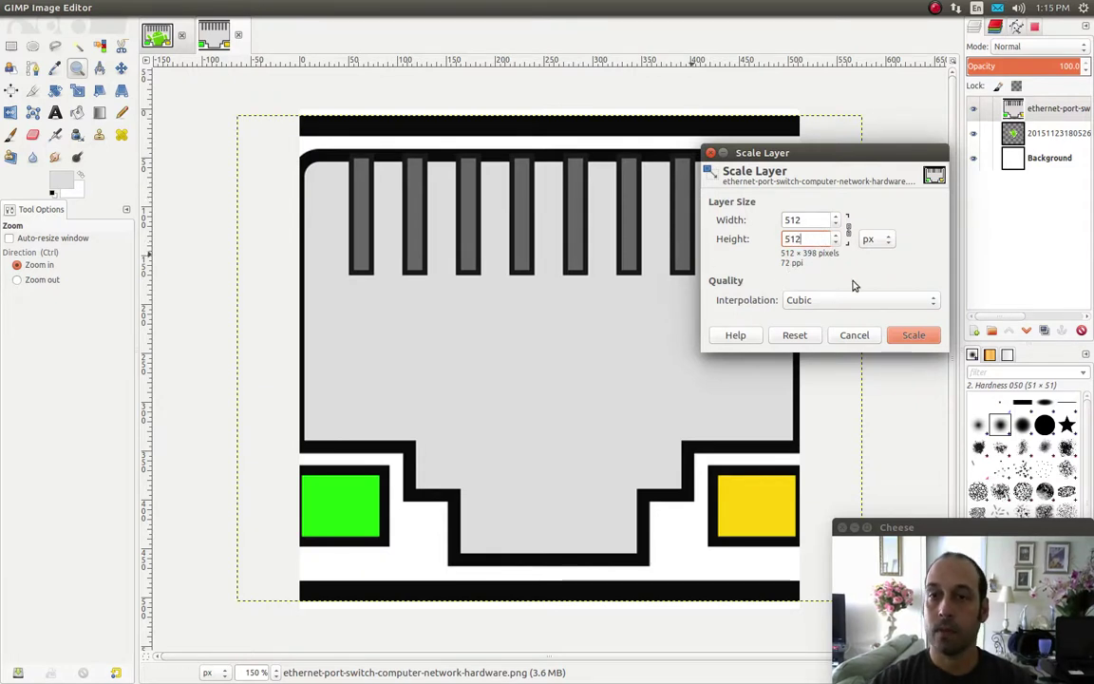
click(912, 335)
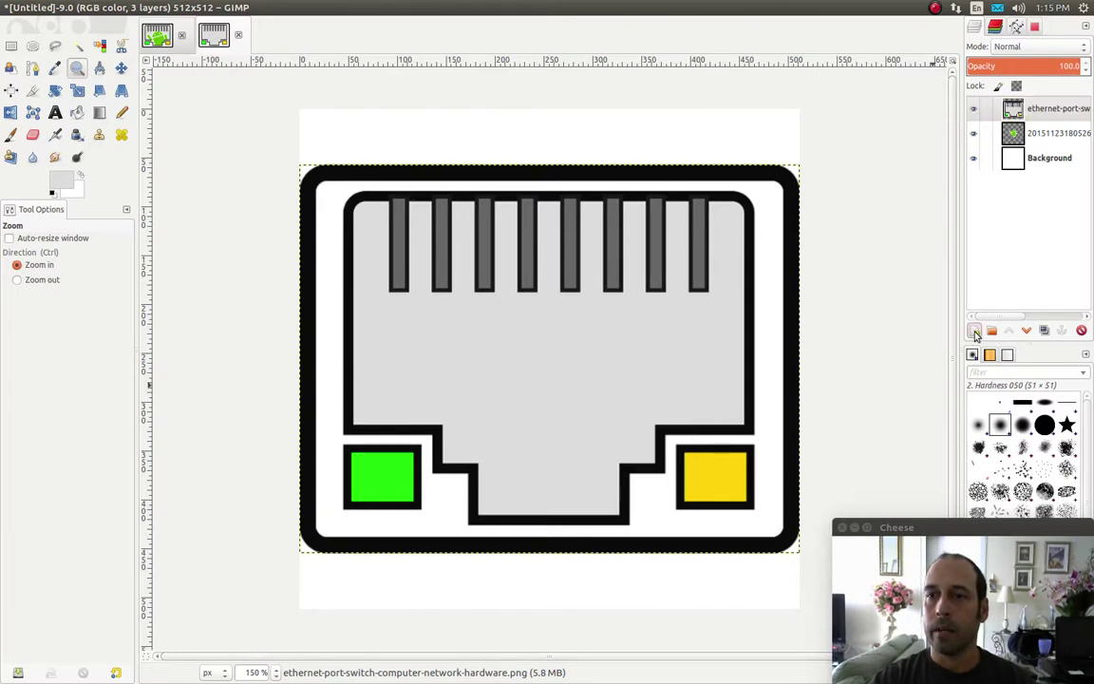
- Add a new layer named Layer with Transparency fill
key(ctrl+shift+n)
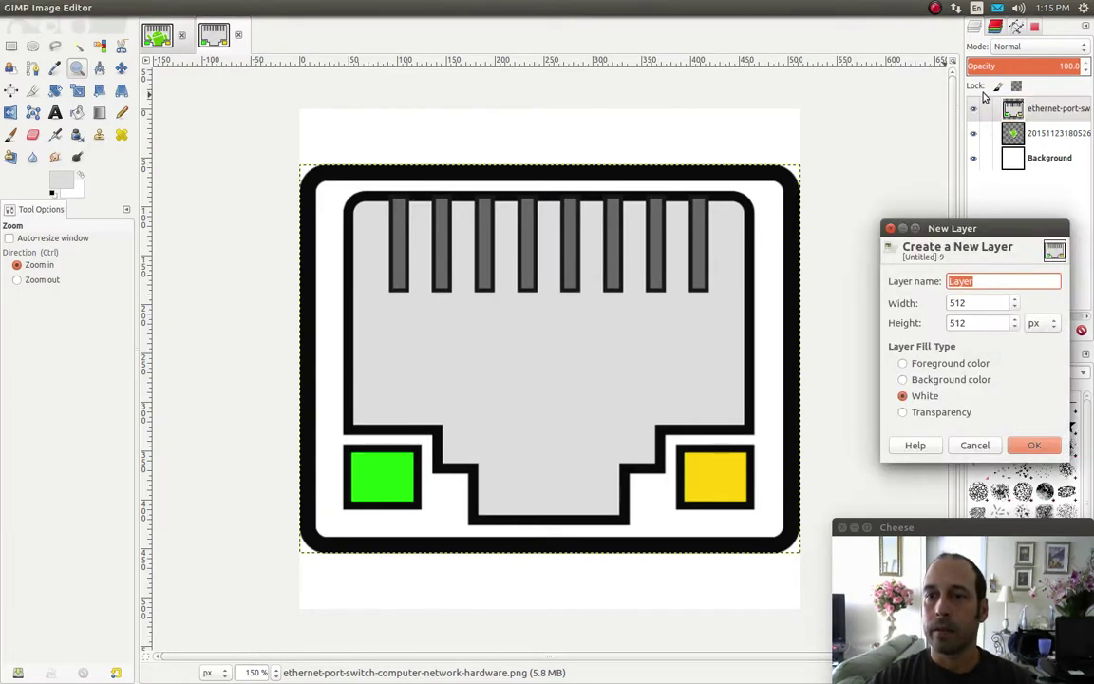
click(903, 414)
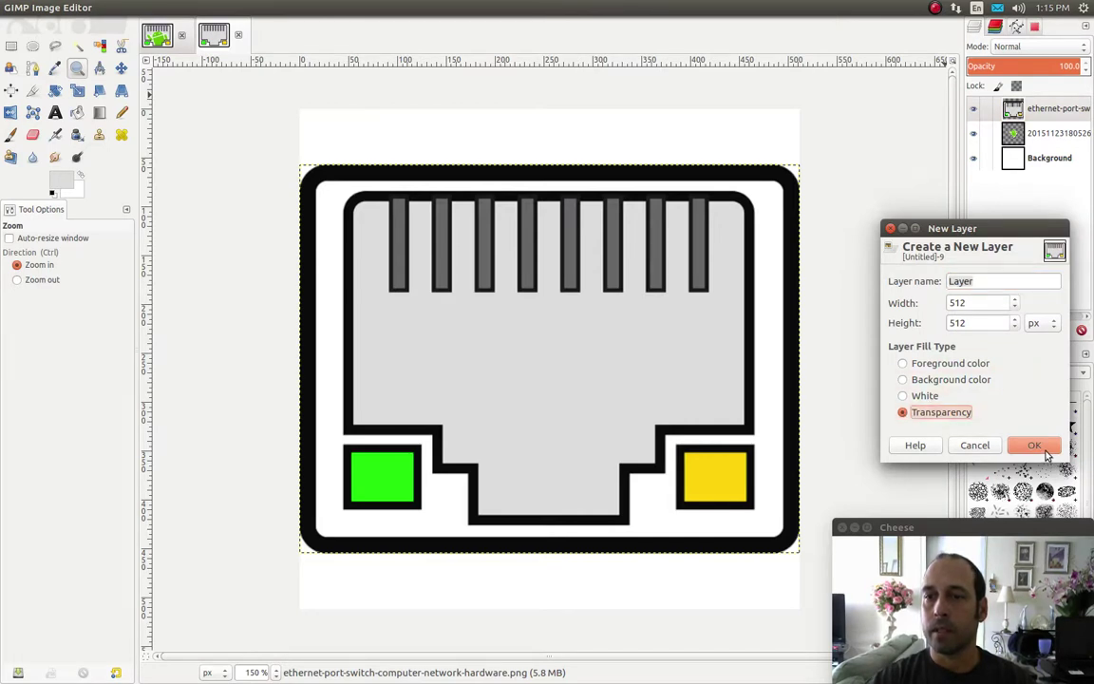
click(1045, 453)
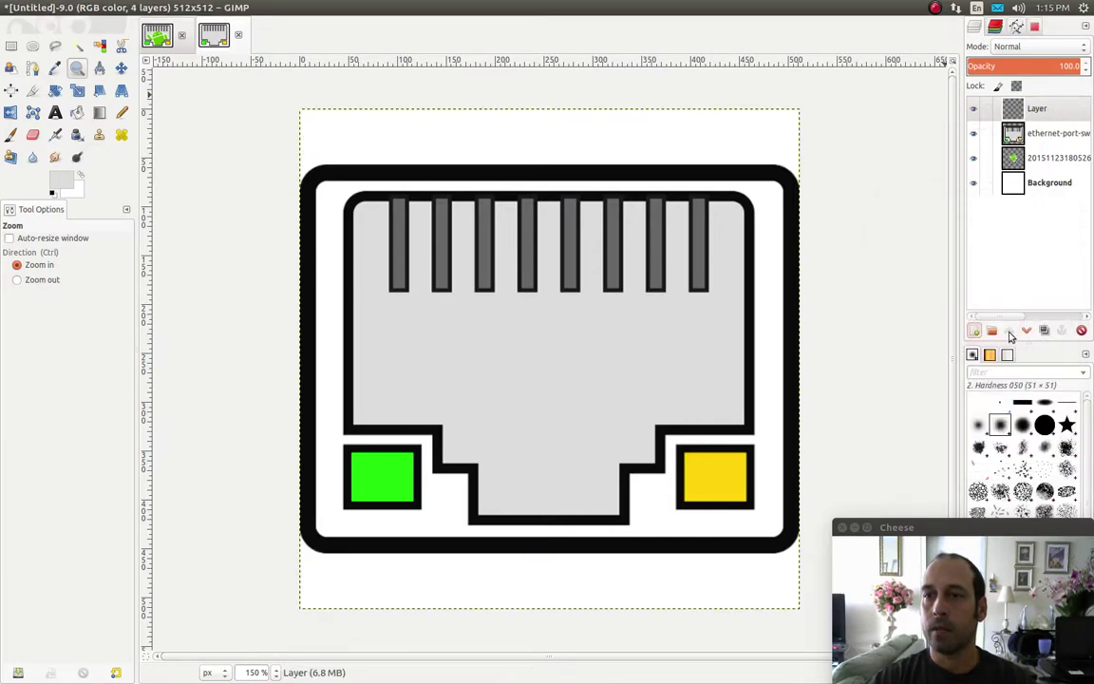
- Move Layer to sit just above Background, then make the Ethernet port layer active
click(1032, 330)
click(1031, 331)
click(1032, 331)
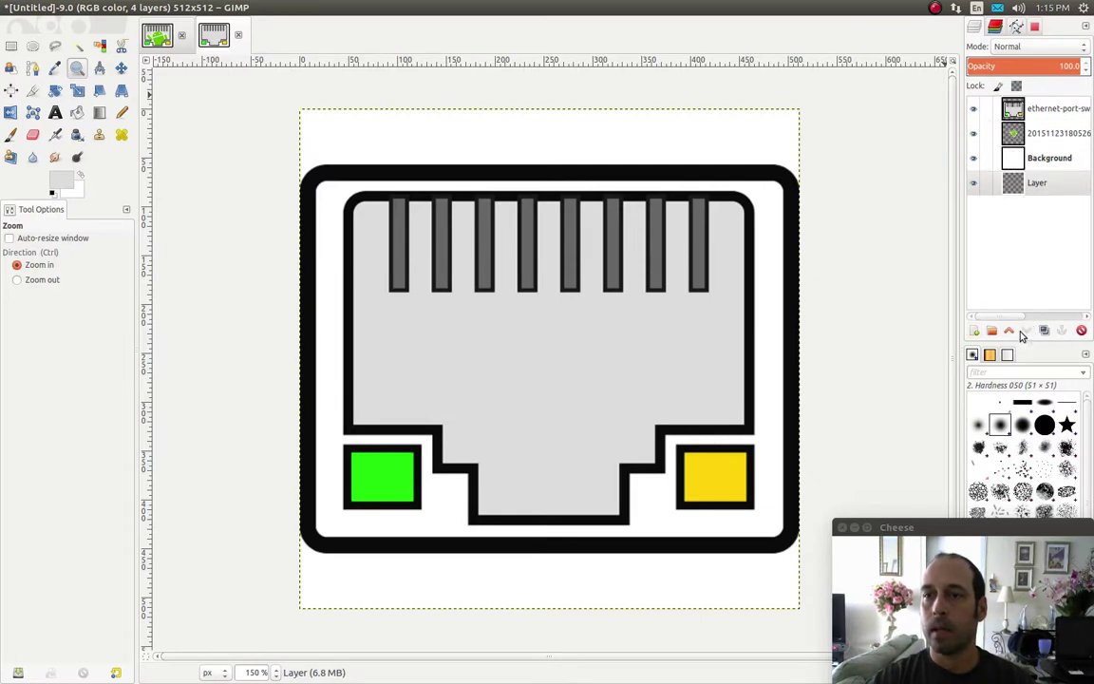
click(1010, 333)
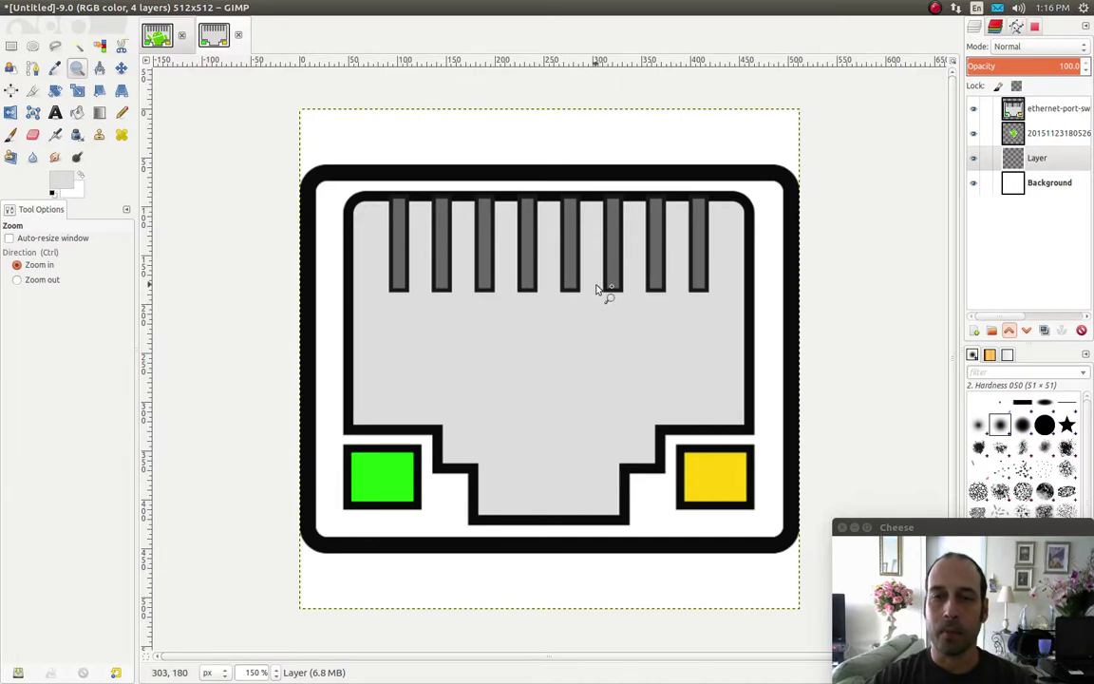
click(1060, 111)
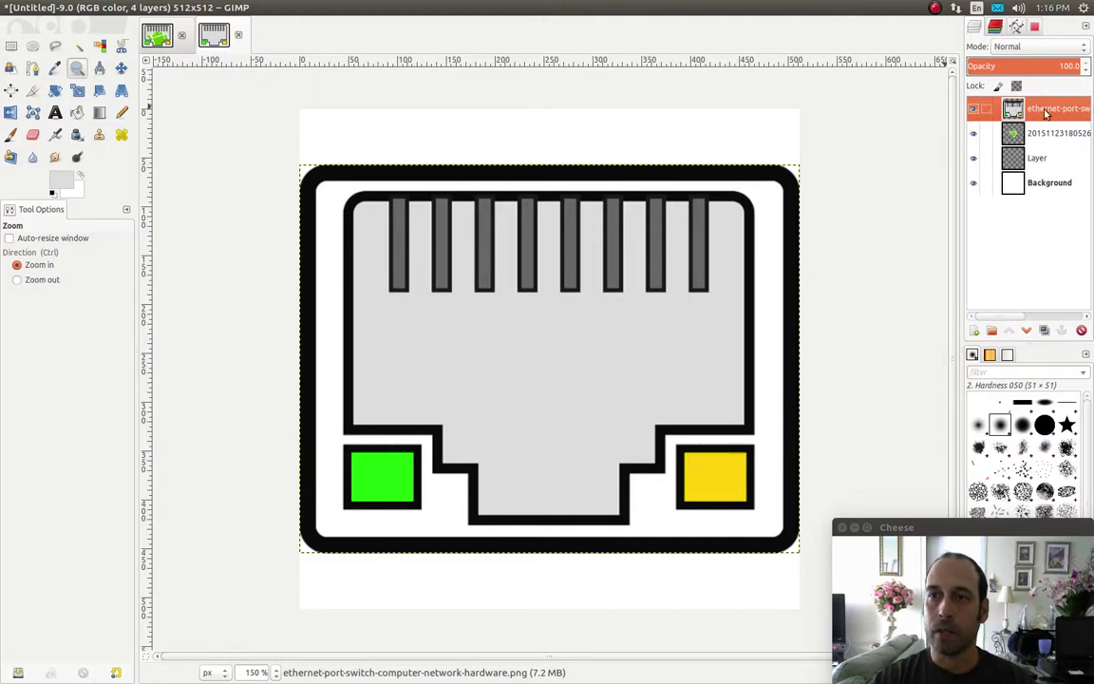
- Zoom to 200% and trace a closed path around the port opening below the pins
click(33, 70)
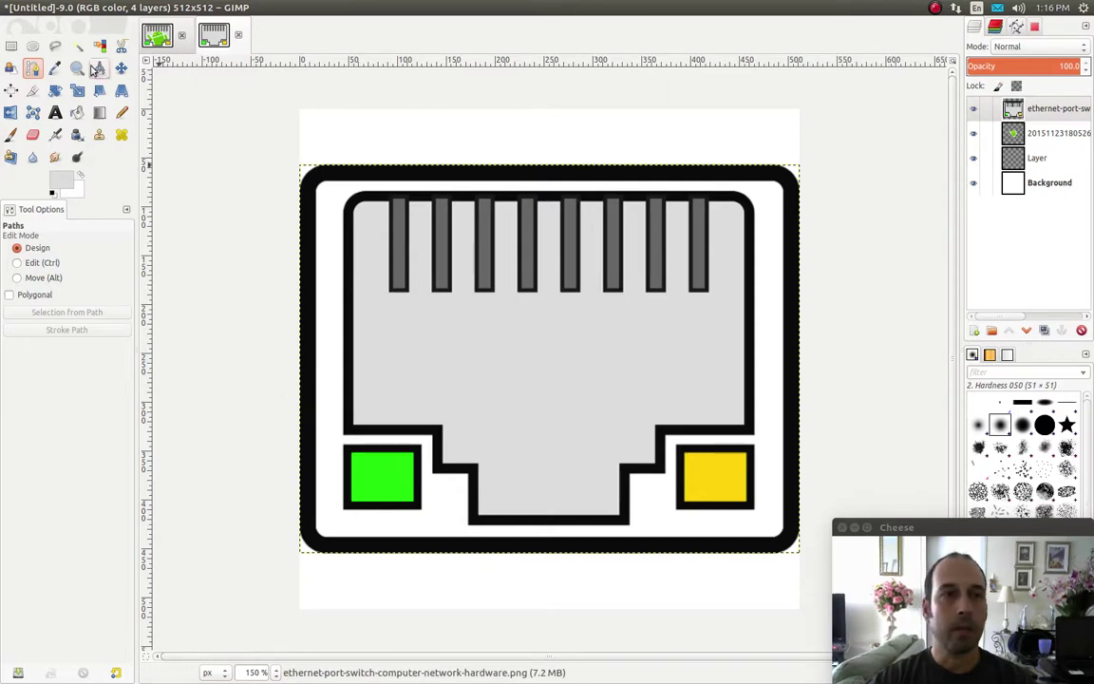
click(77, 68)
click(504, 326)
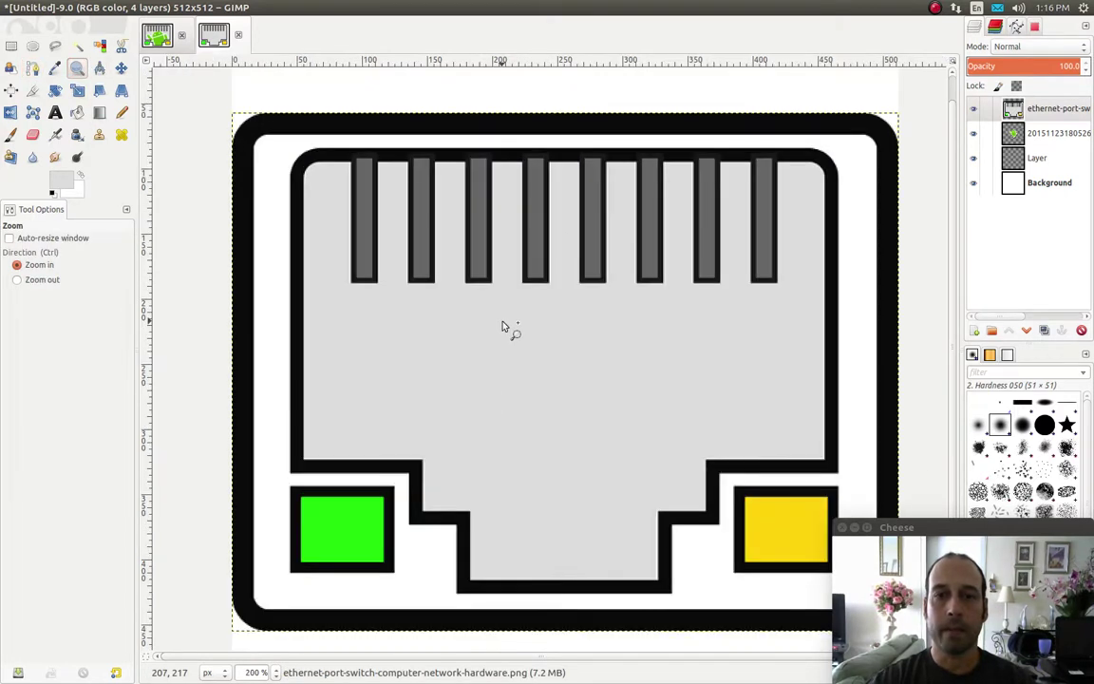
click(503, 326)
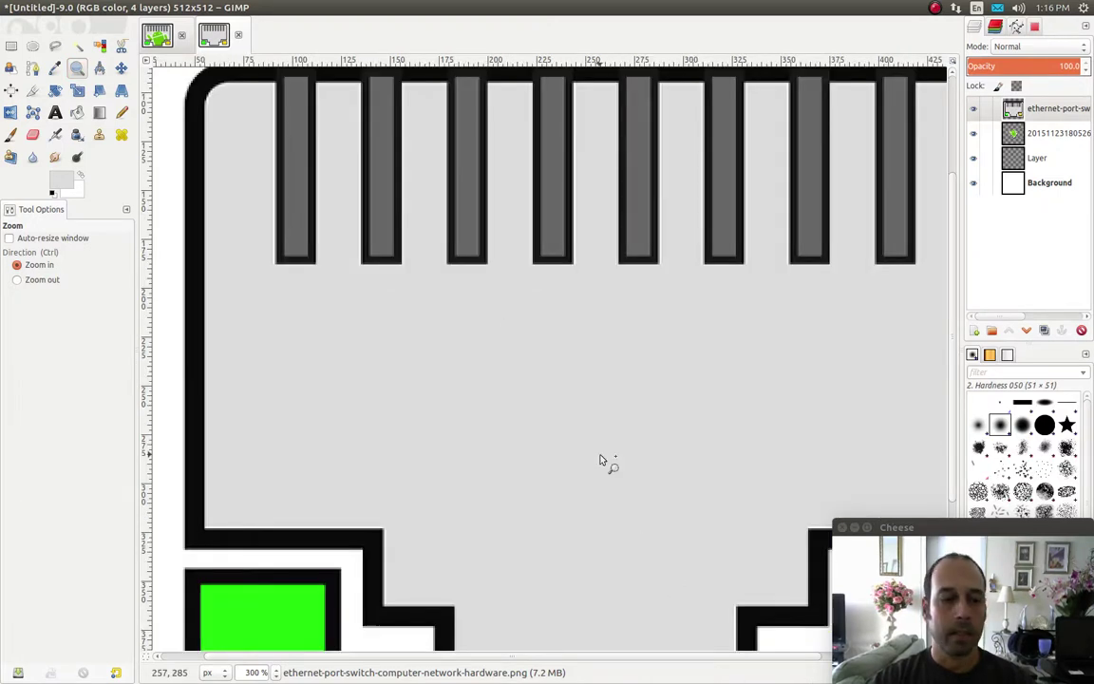
ctrl+click(684, 399)
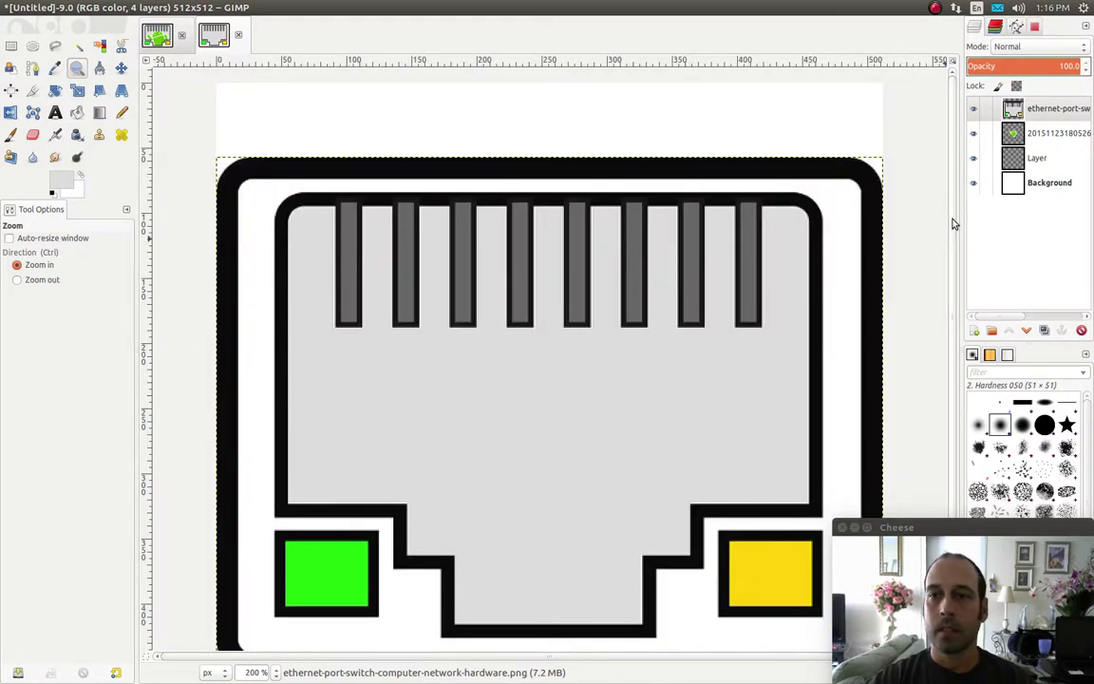
scroll(954, 266, down, 2)
click(32, 68)
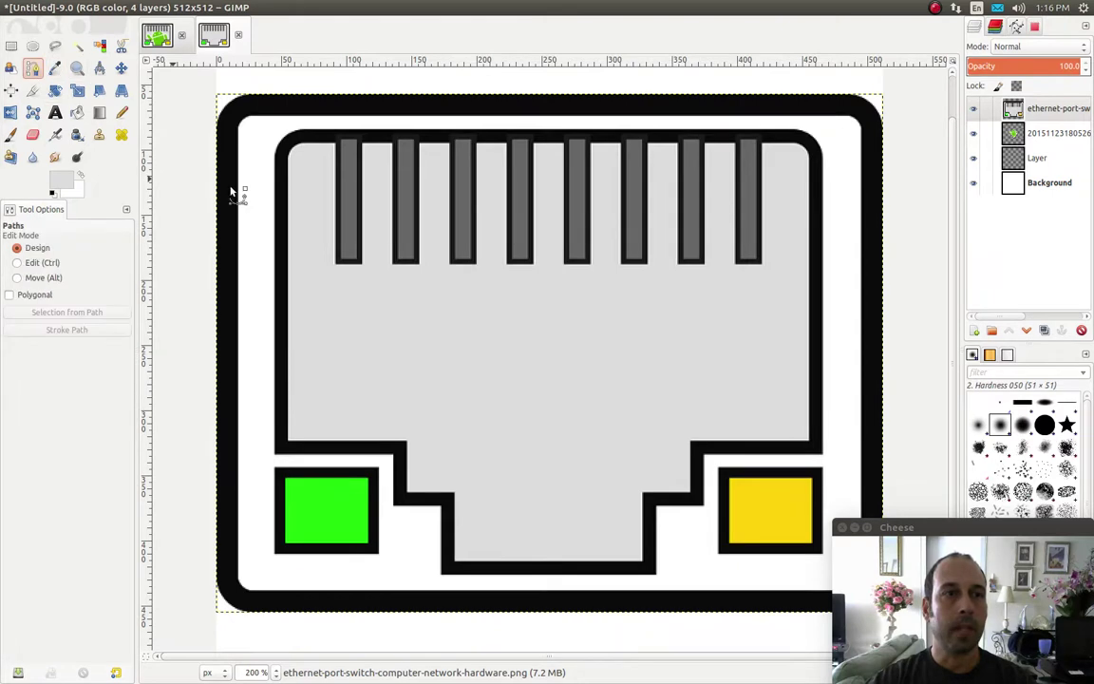
click(288, 265)
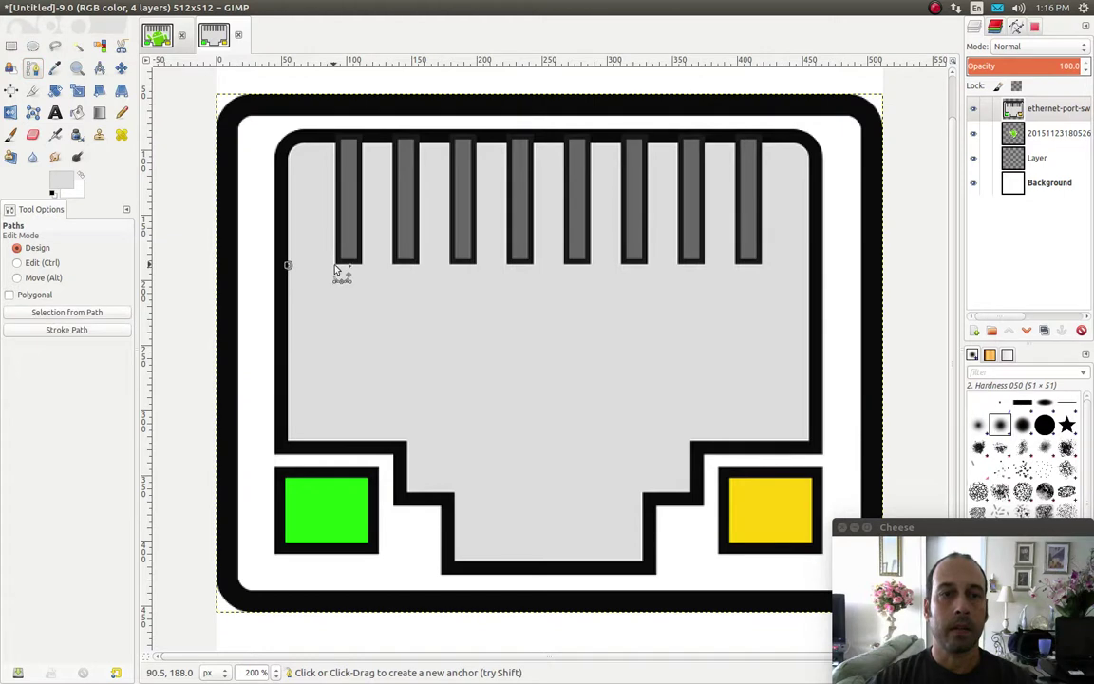
click(335, 266)
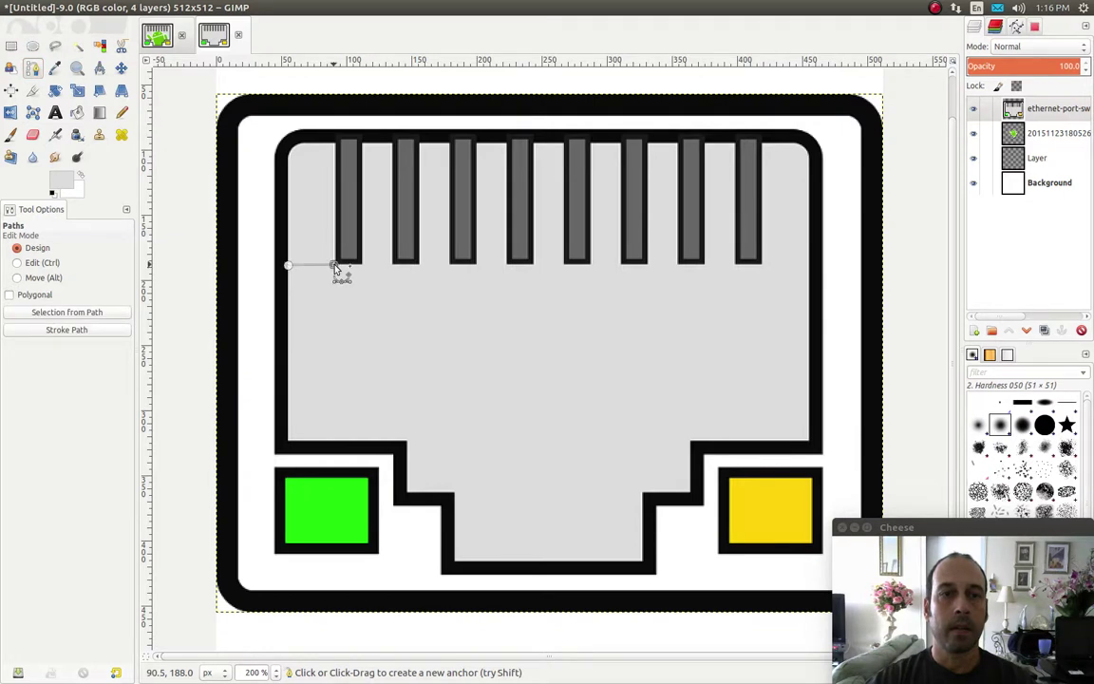
click(448, 265)
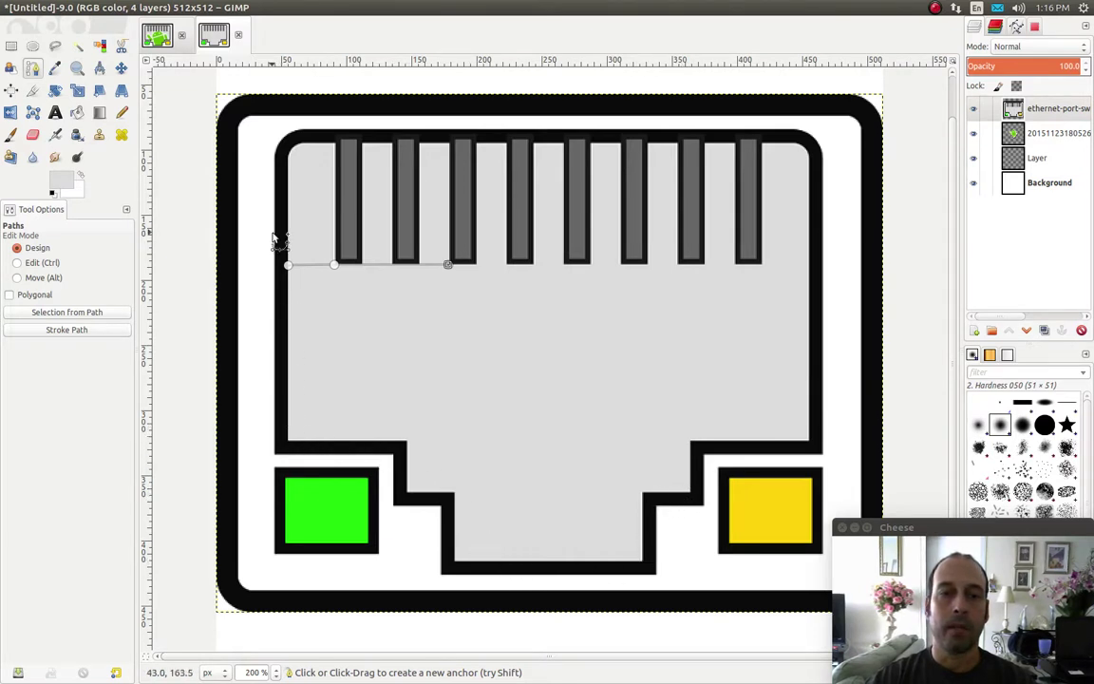
click(936, 9)
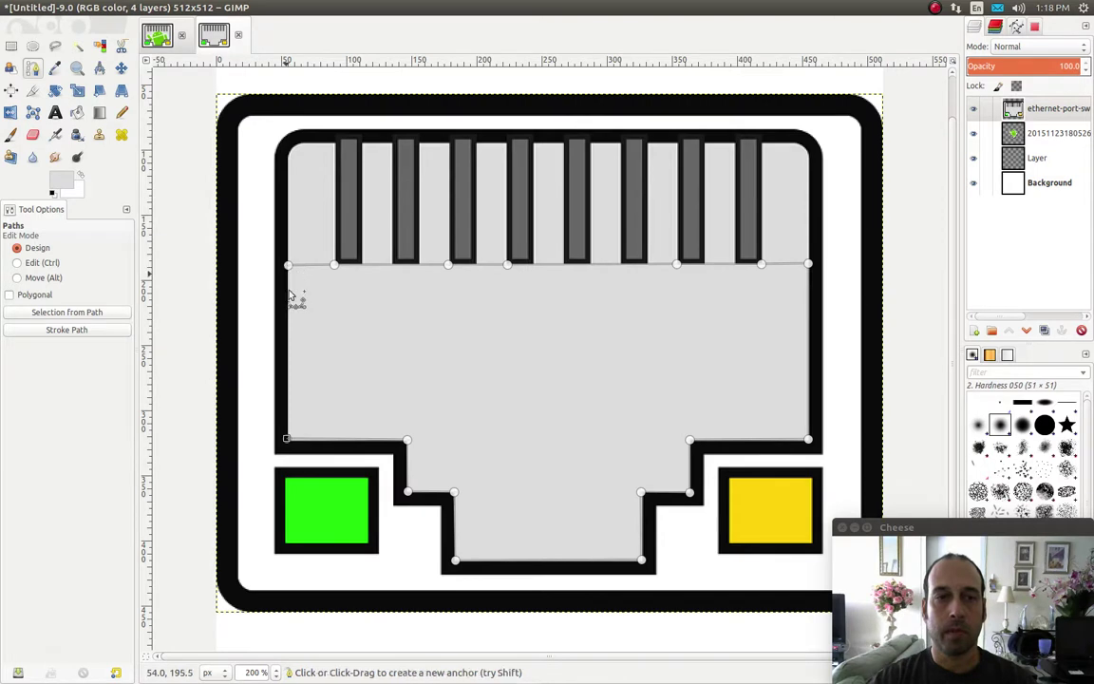
key(ctrl)
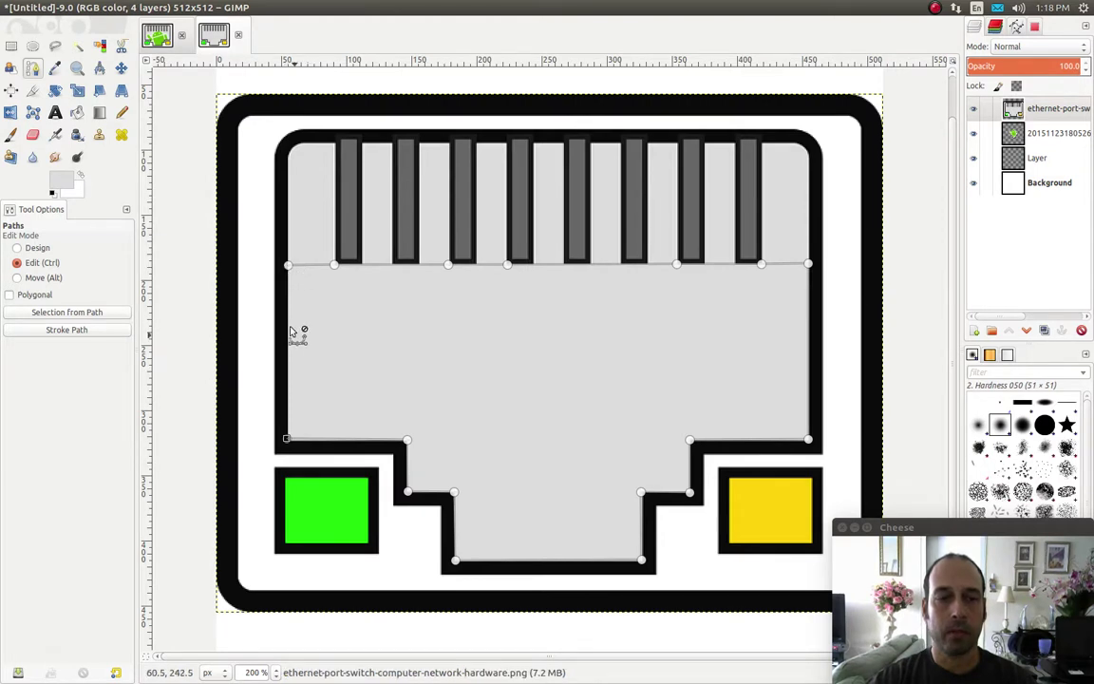
ctrl+click(289, 267)
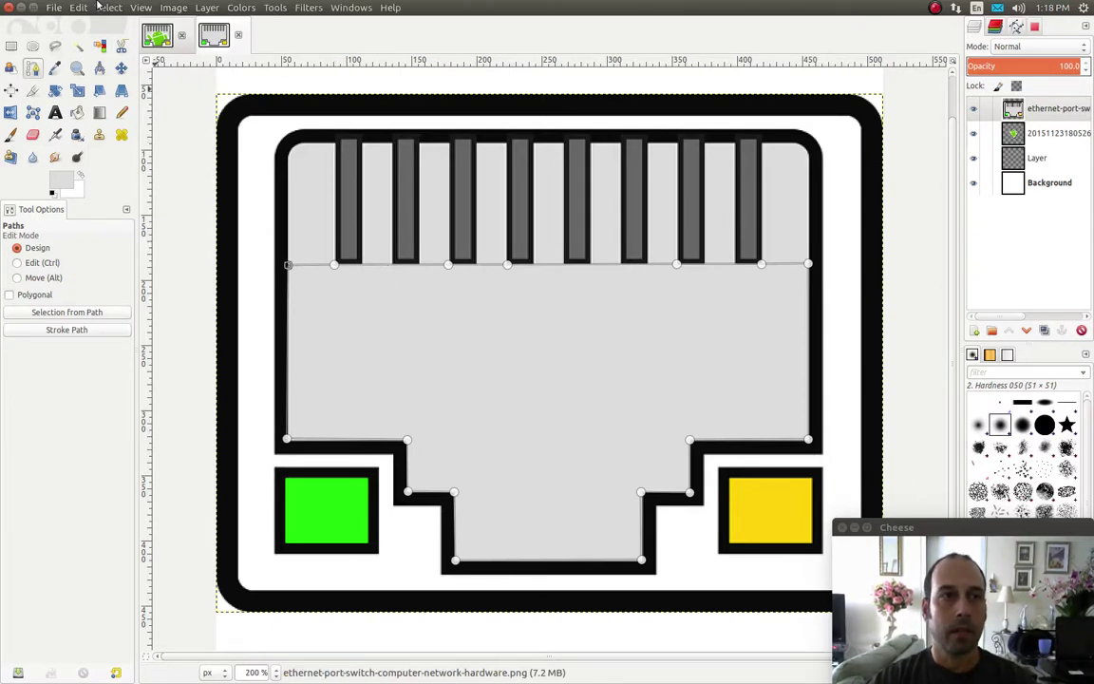
- Convert the path to a selection and paste the Android image into it
click(108, 8)
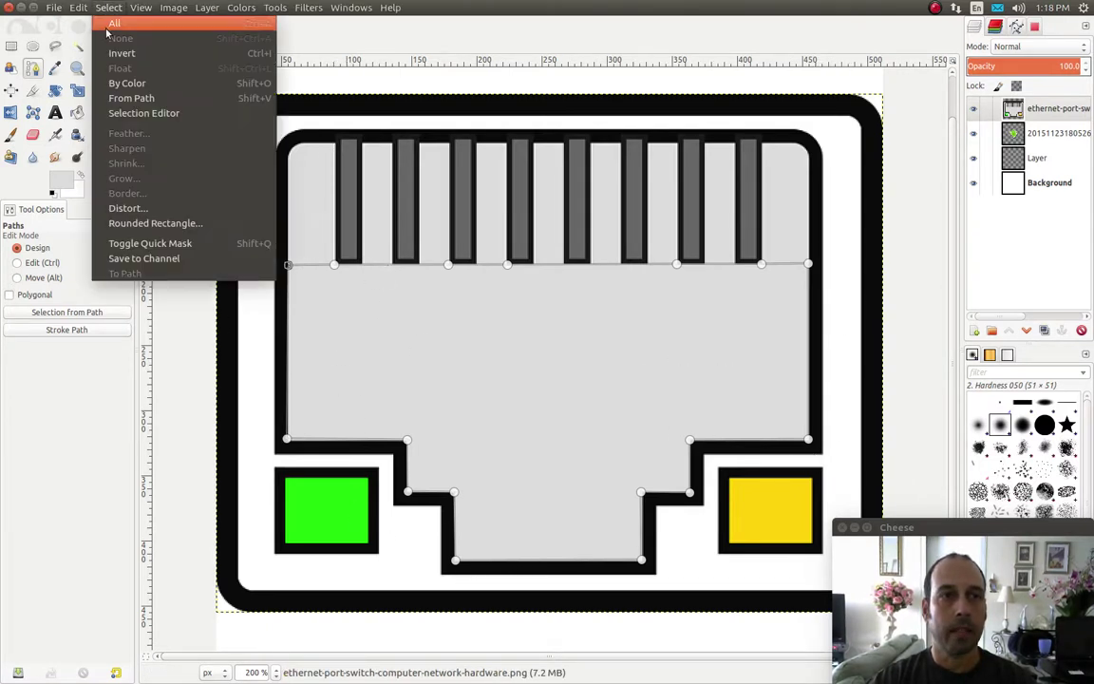
click(130, 99)
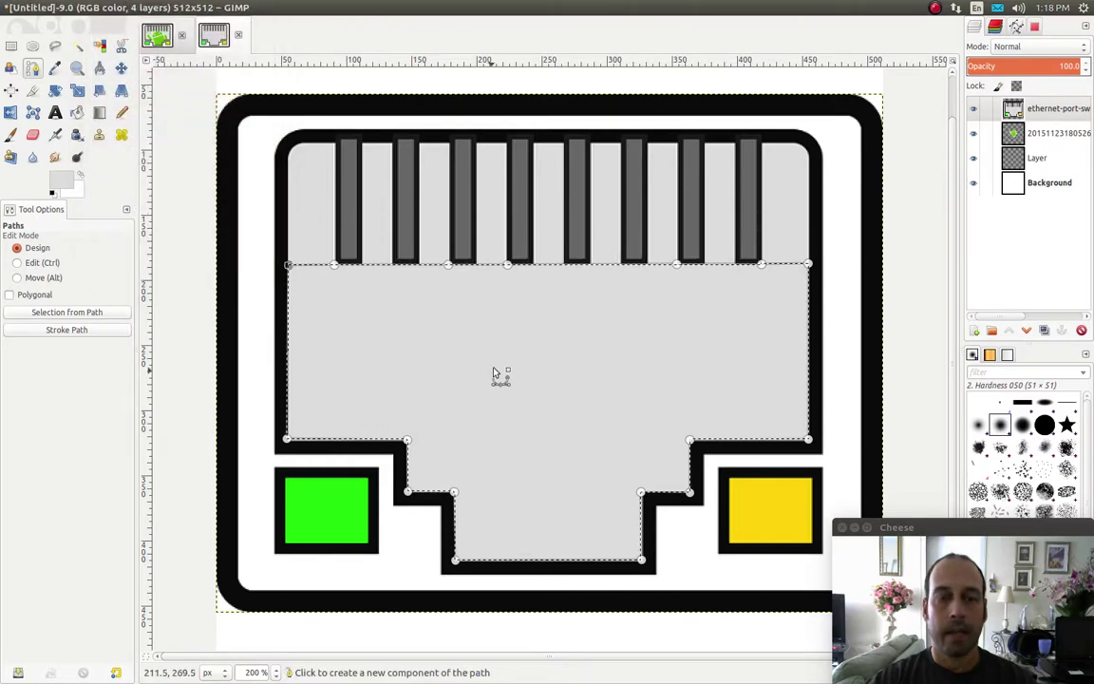
key(ctrl+v)
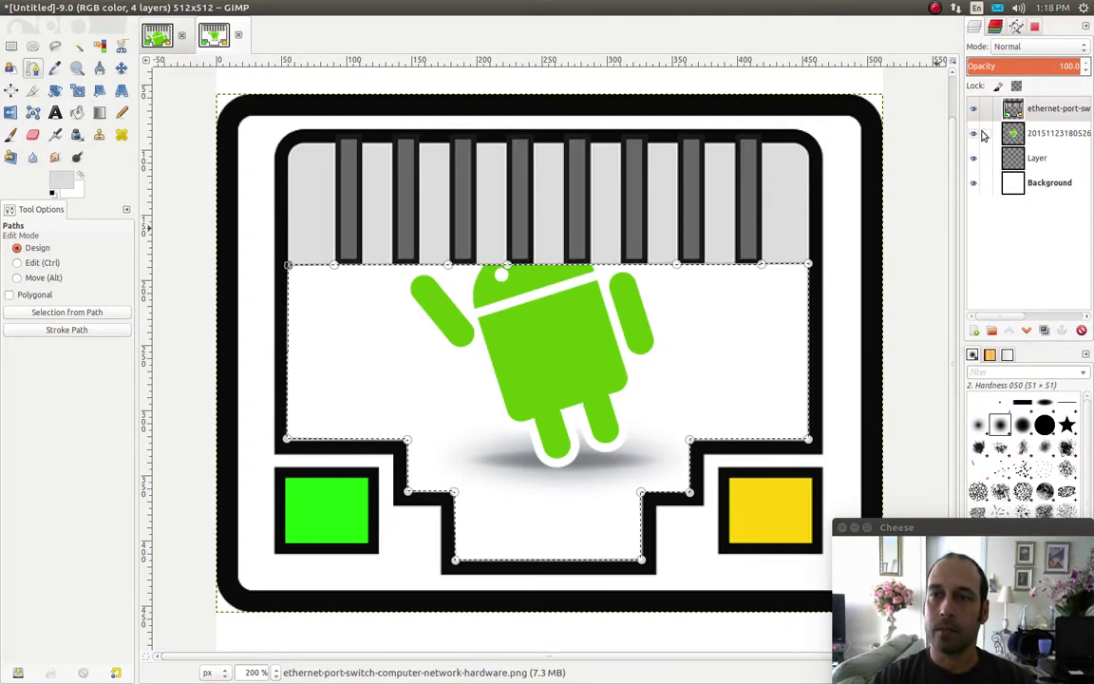
- Hide the Ethernet port layer and scale the Android layer to 428 px wide, keeping proportions
click(1052, 137)
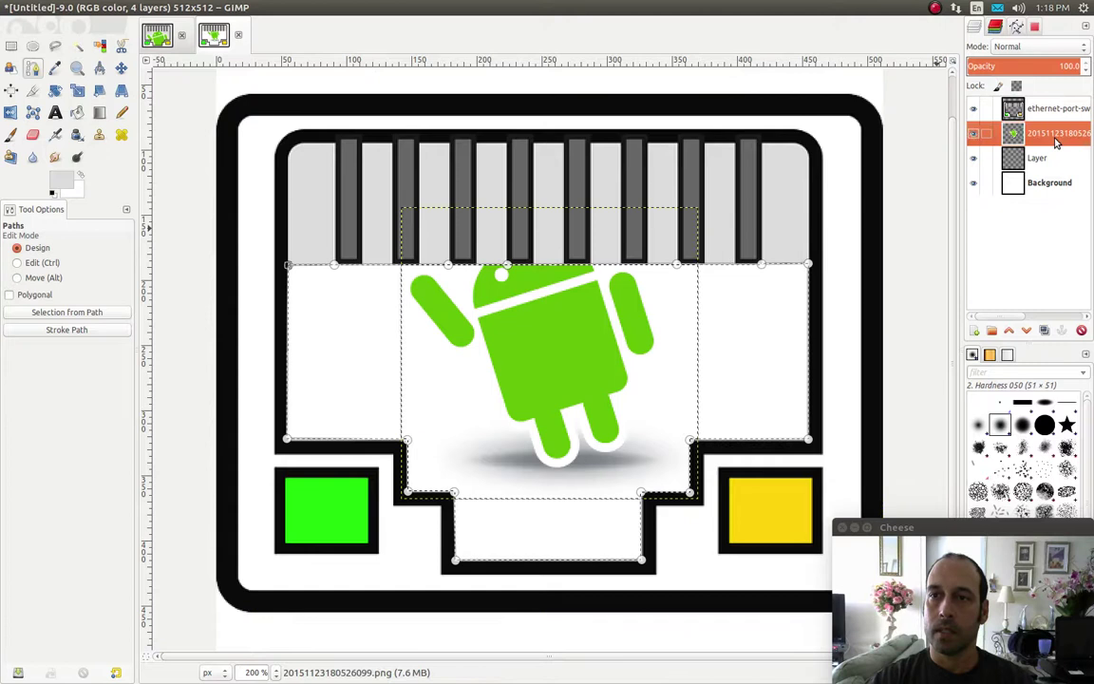
click(974, 111)
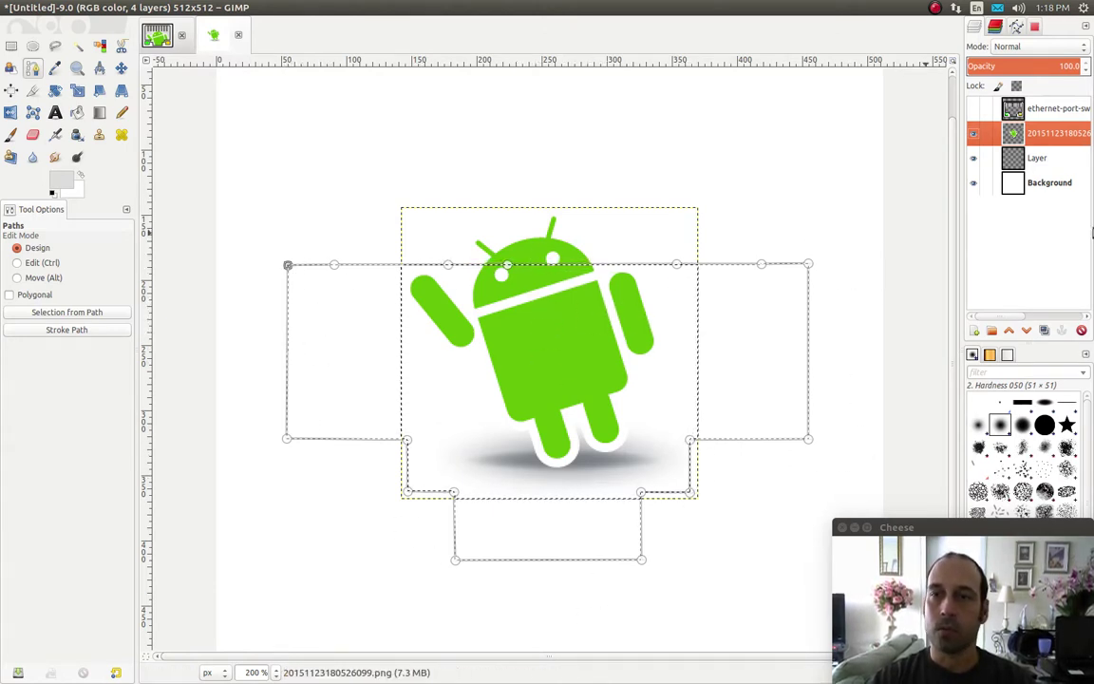
right_click(1043, 136)
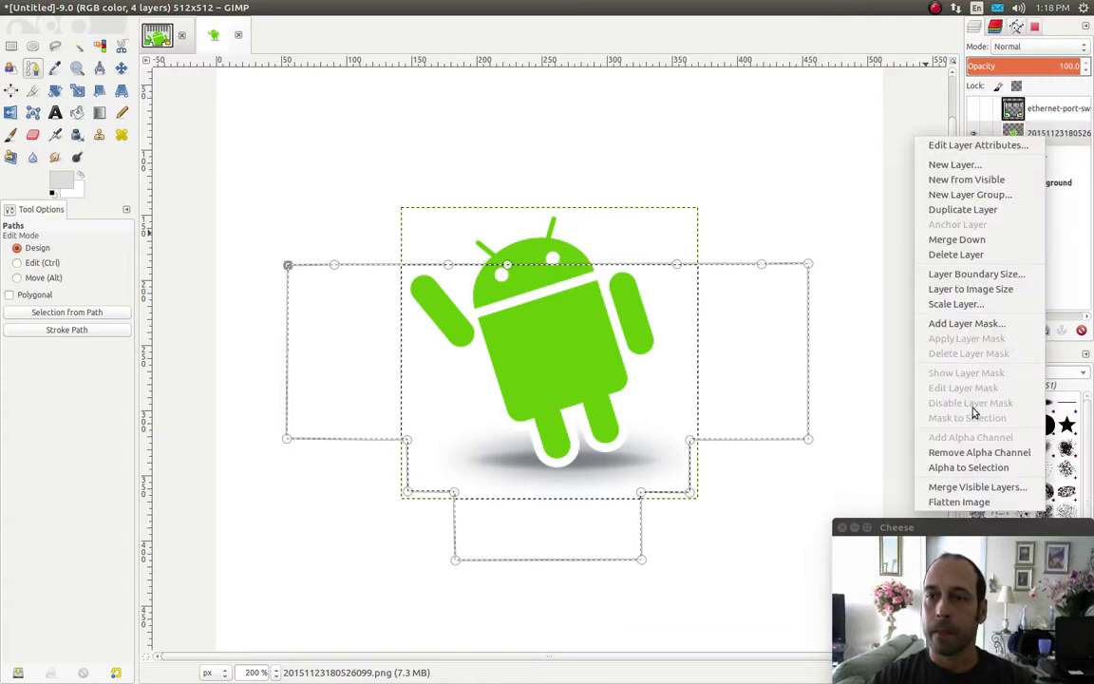
click(953, 304)
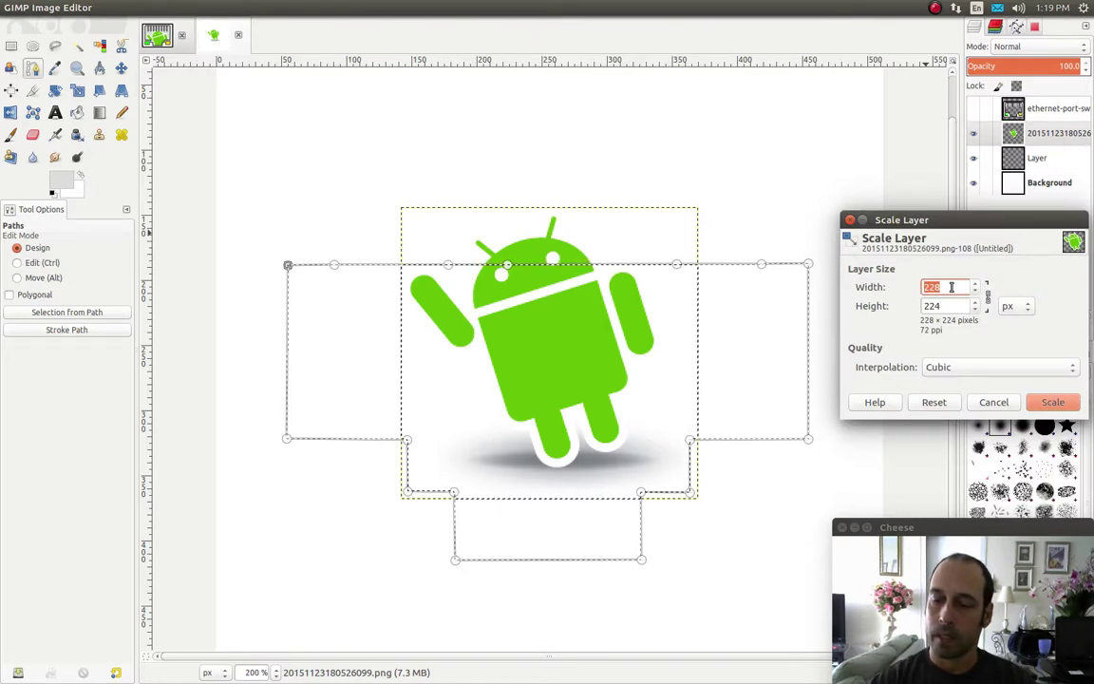
key(BackSpace)
text(4)
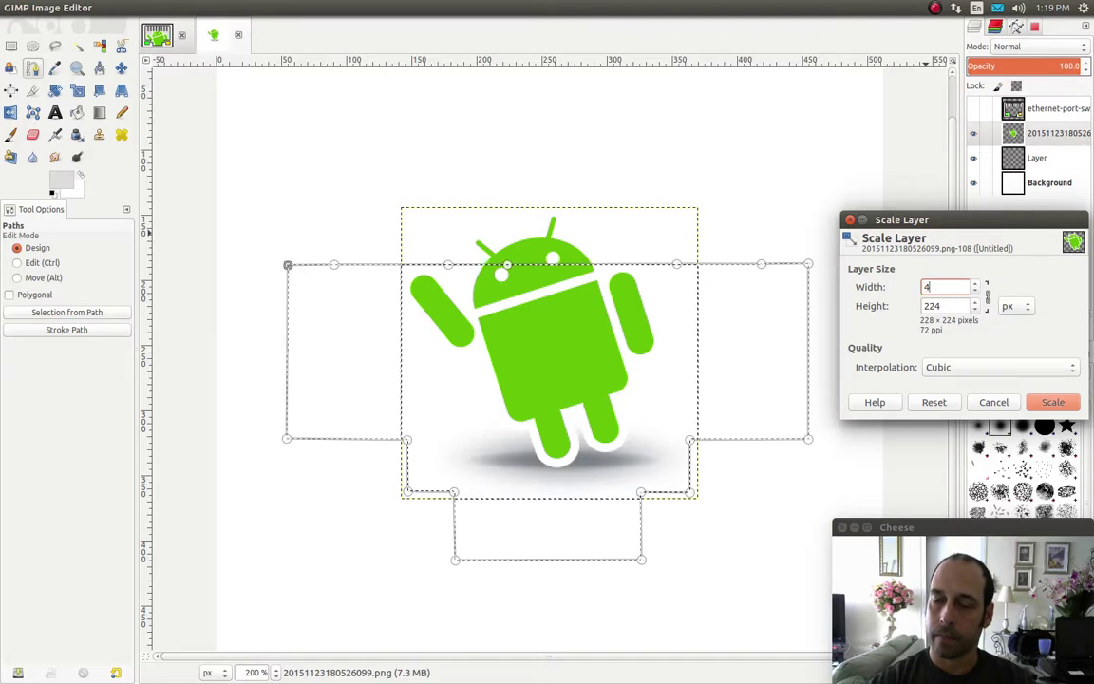
text(28)
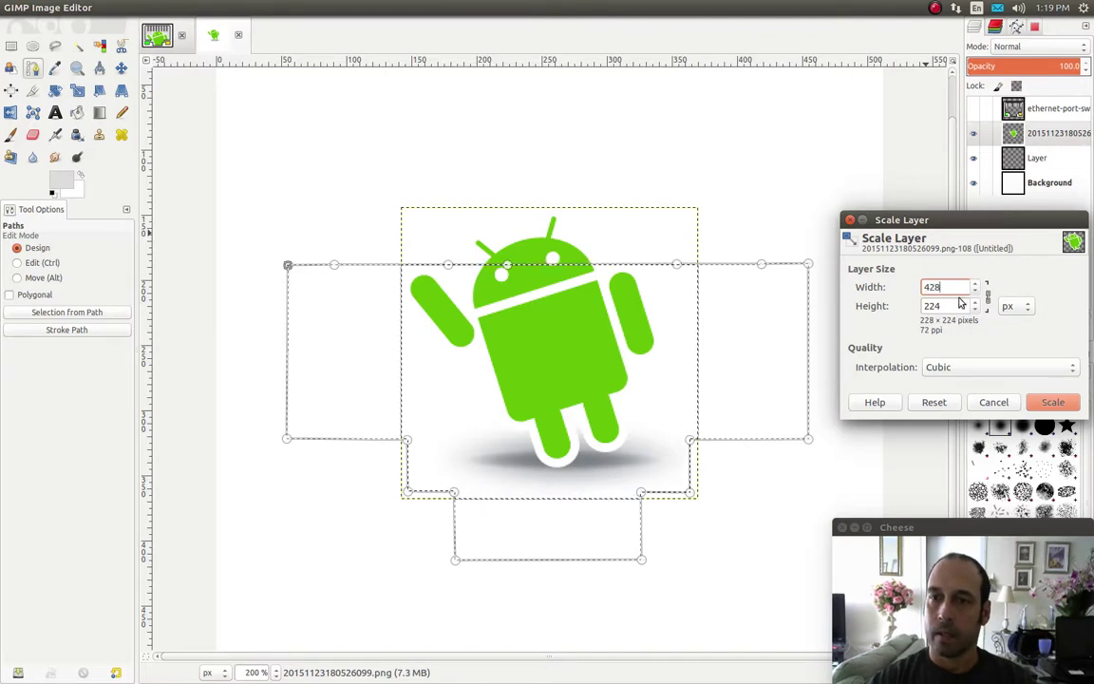
key(Tab)
click(1052, 402)
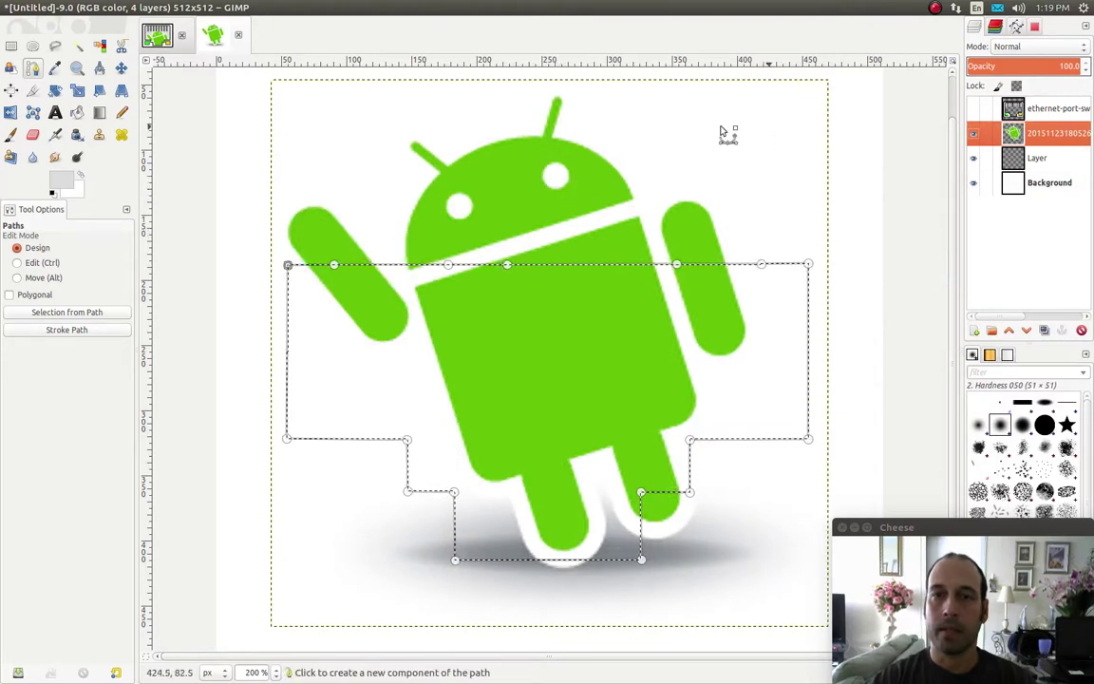
- Shift the Android layer about 11 px left with the Move tool
click(121, 69)
drag(538, 326, 613, 404)
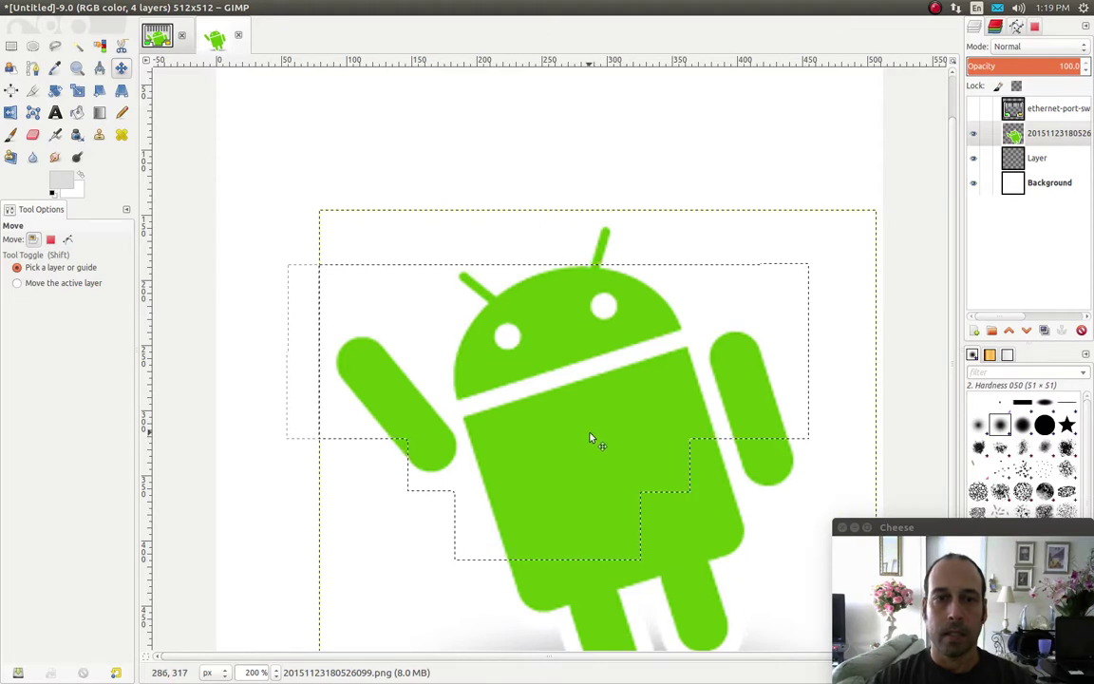
drag(589, 438, 581, 440)
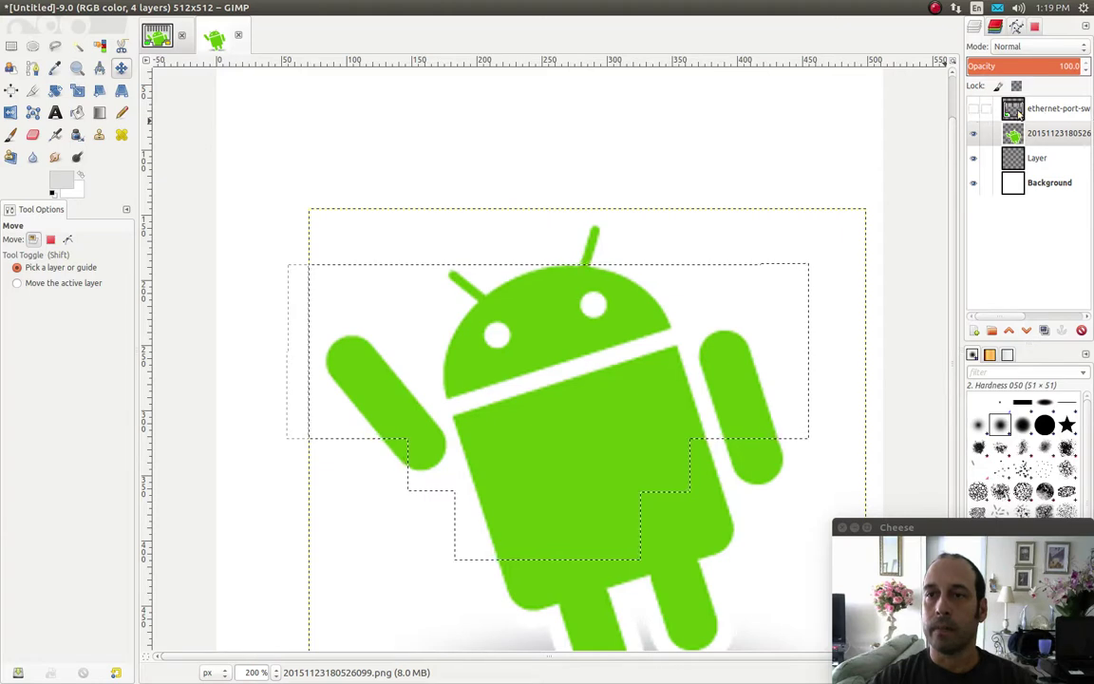
- Make the Ethernet port layer visible again
click(974, 109)
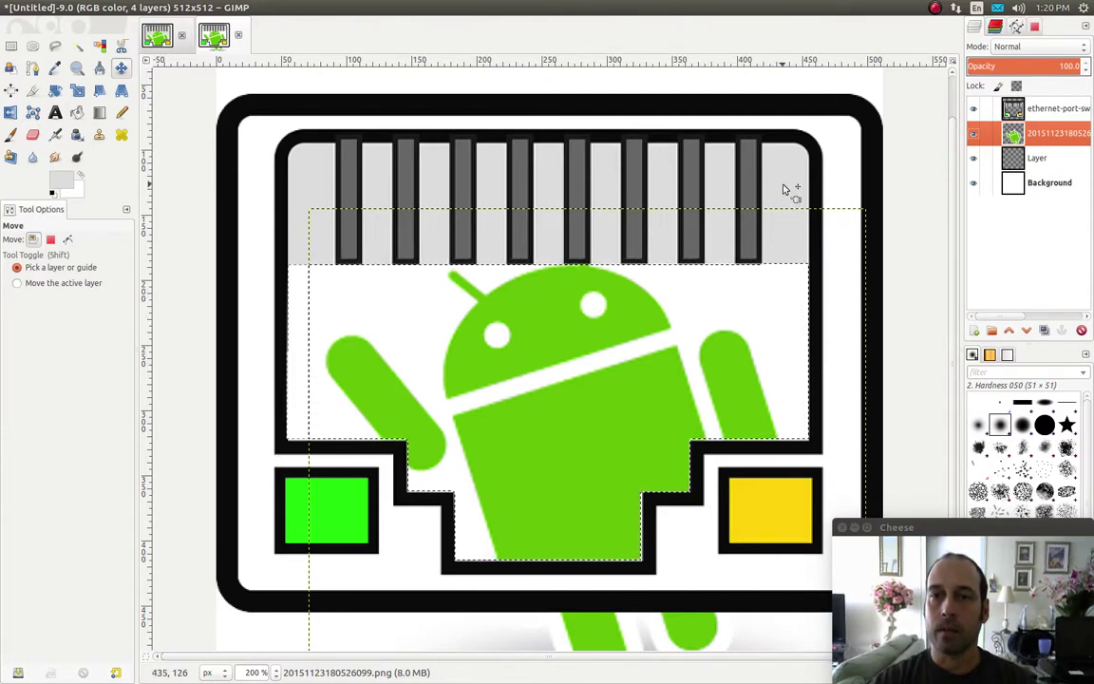
- On the layer named Layer, bucket-fill the white port opening with light grey dcdcdc
click(1038, 161)
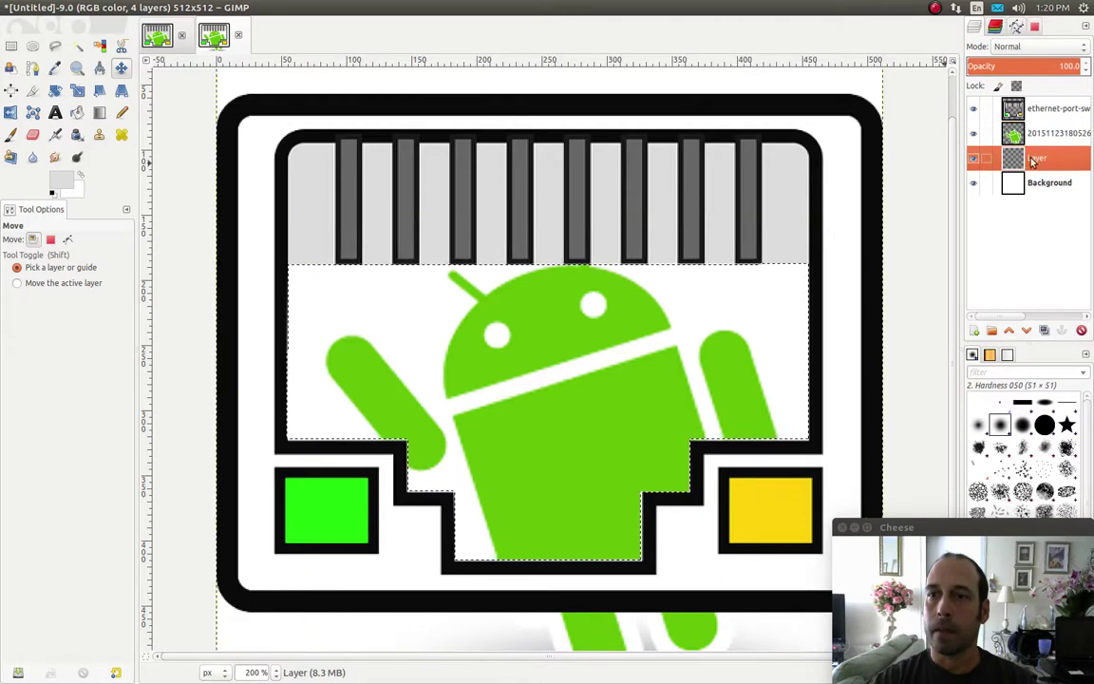
double_click(1036, 161)
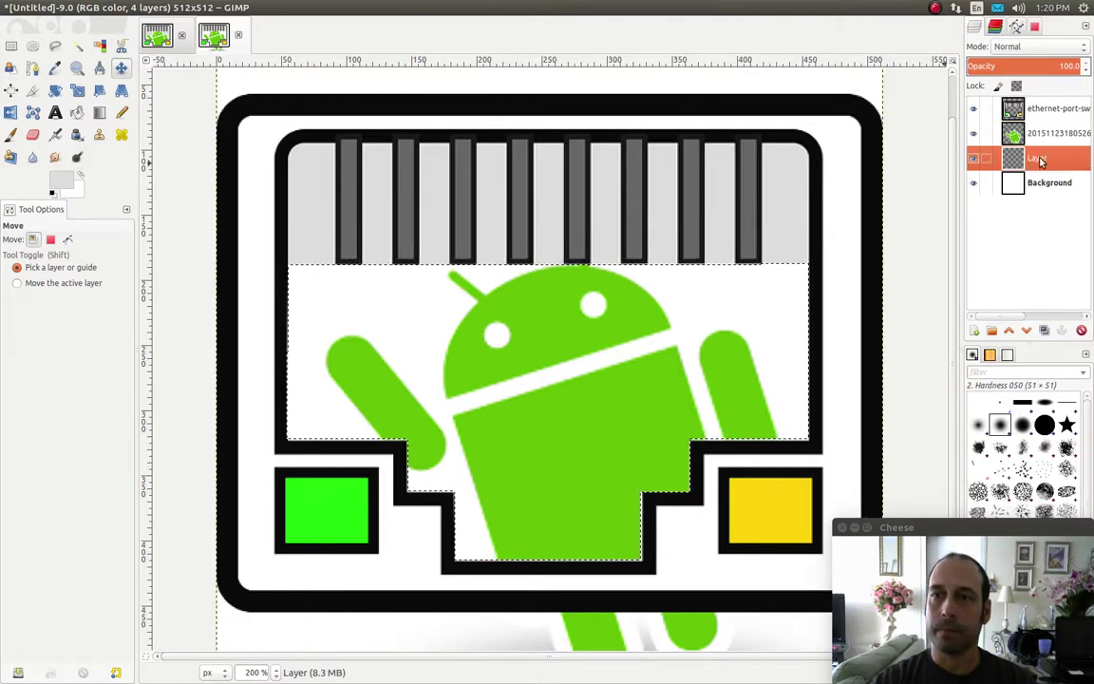
key(Return)
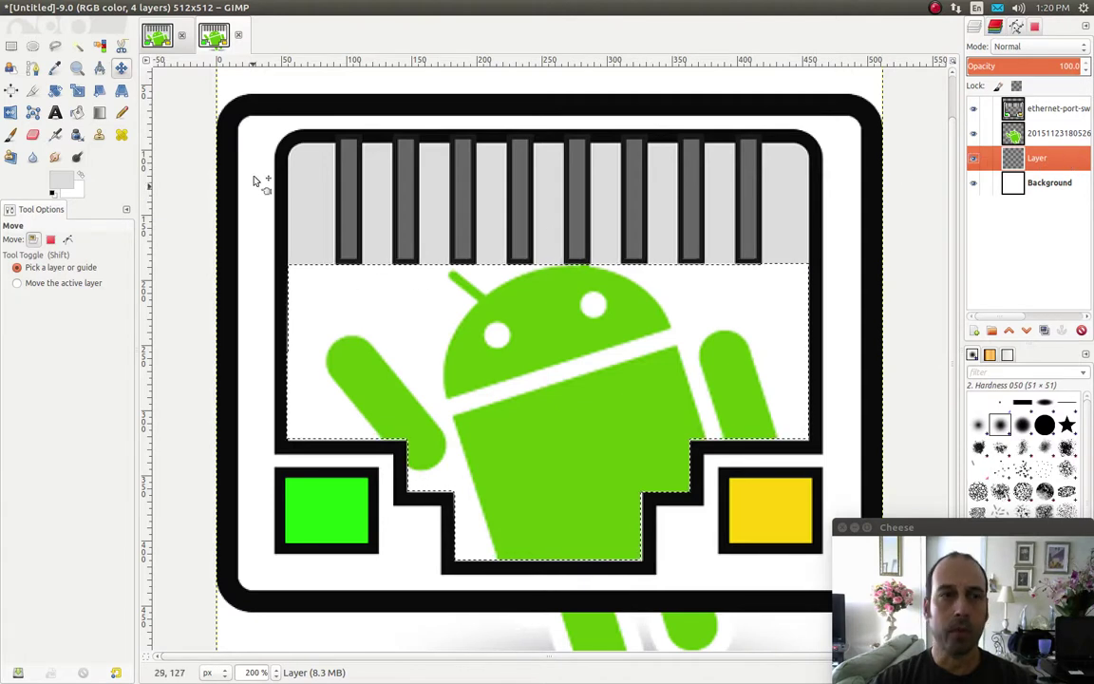
click(78, 113)
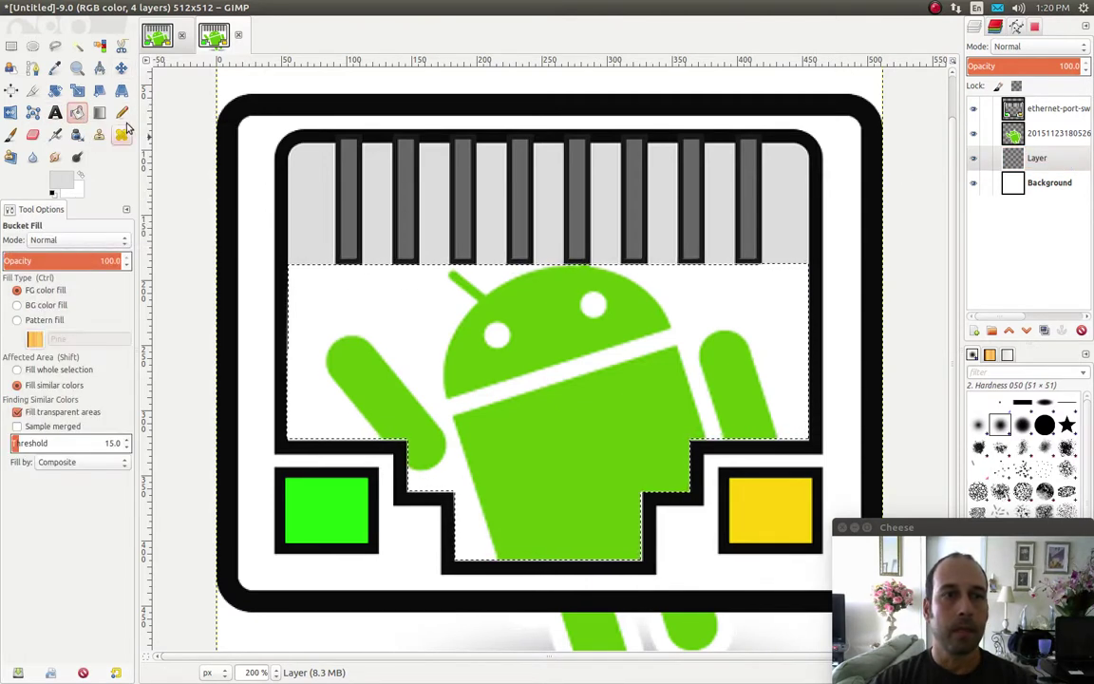
click(63, 182)
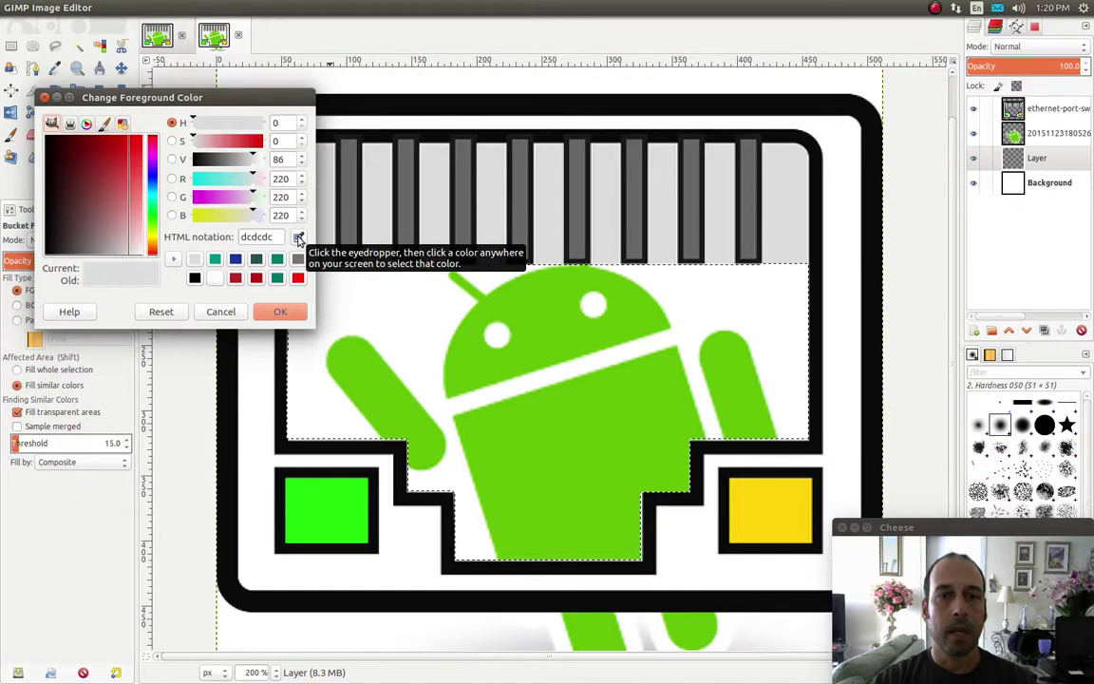
click(298, 239)
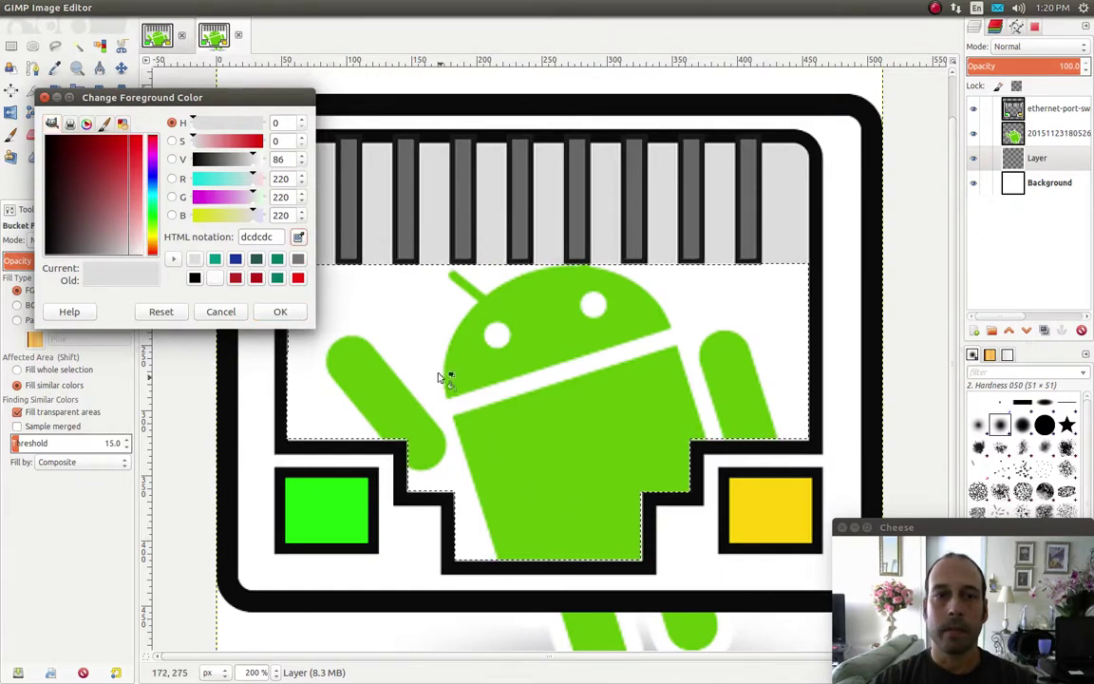
click(774, 300)
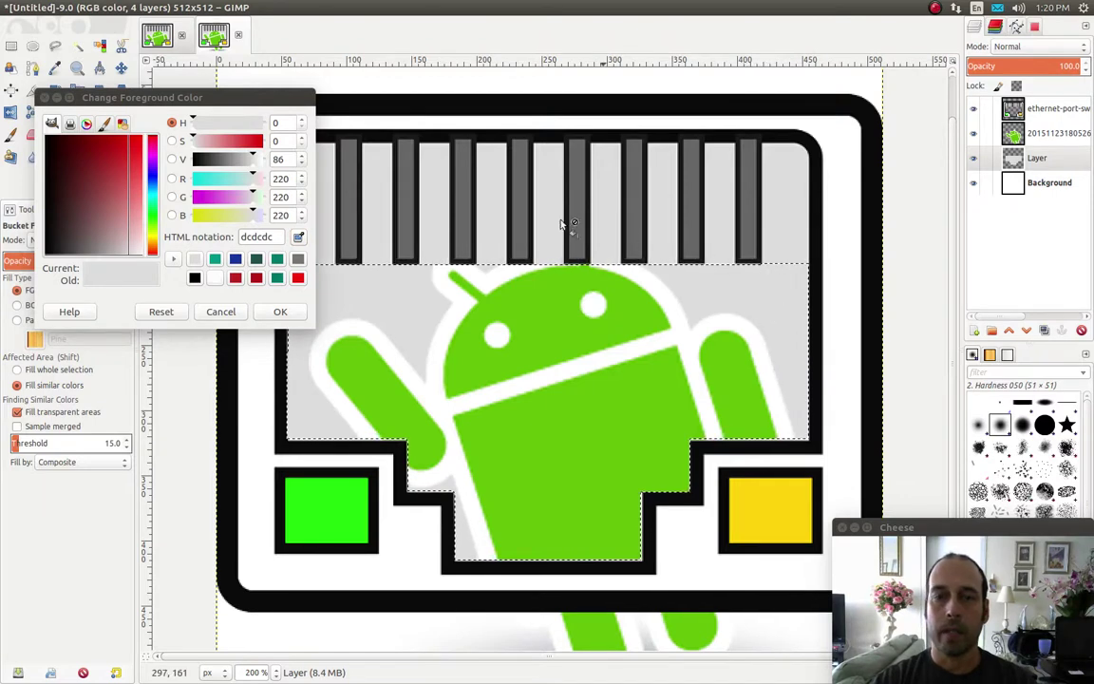
click(224, 313)
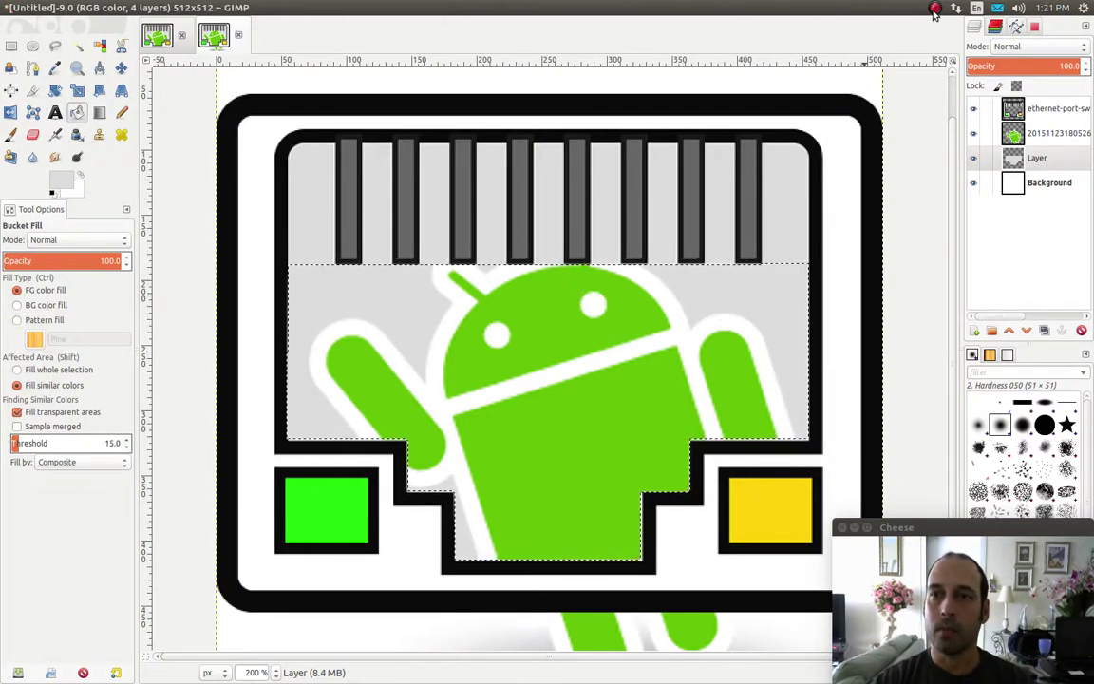
- On the ethernet-port layer, draw a closed rectangular path between two middle pins and select from it
click(1080, 134)
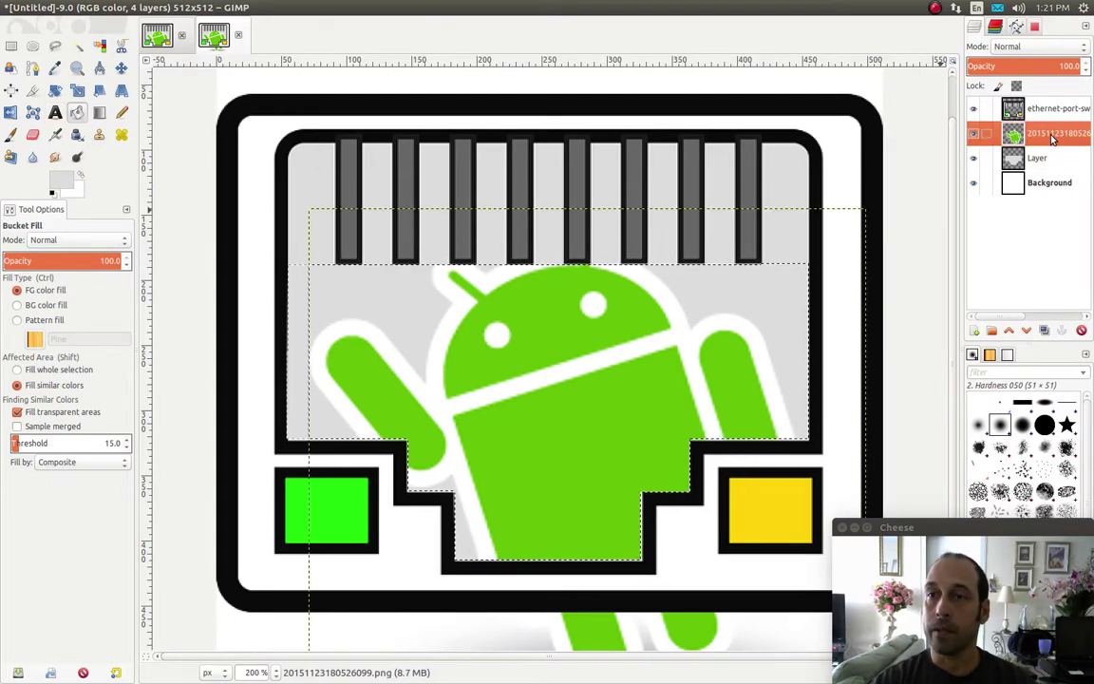
click(32, 69)
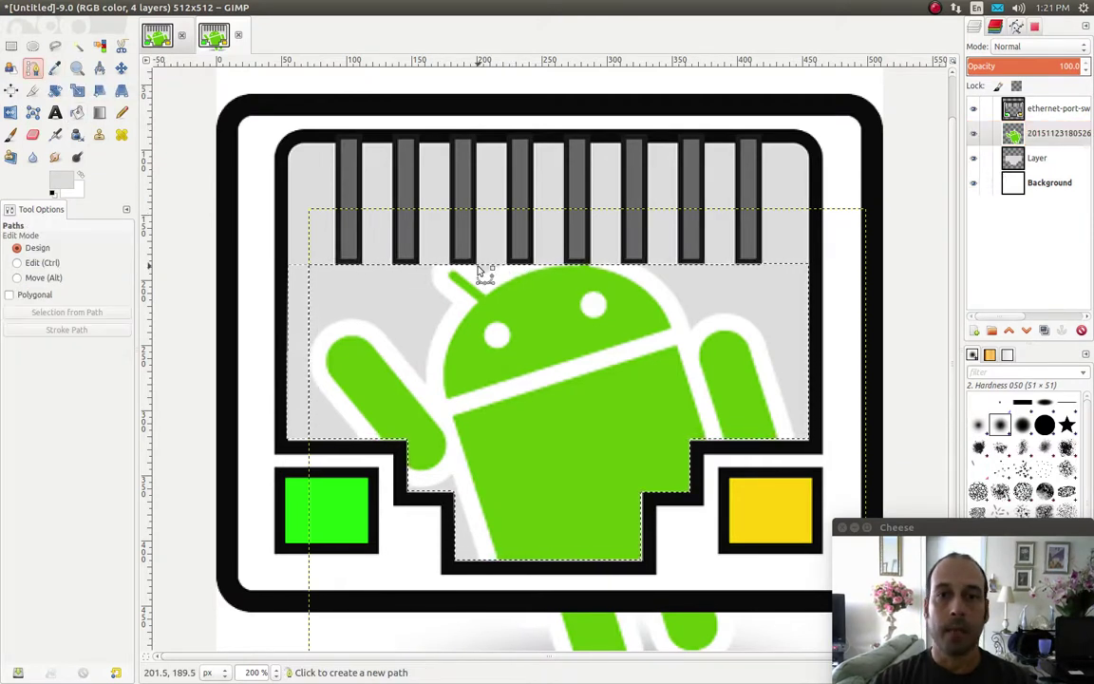
click(1037, 113)
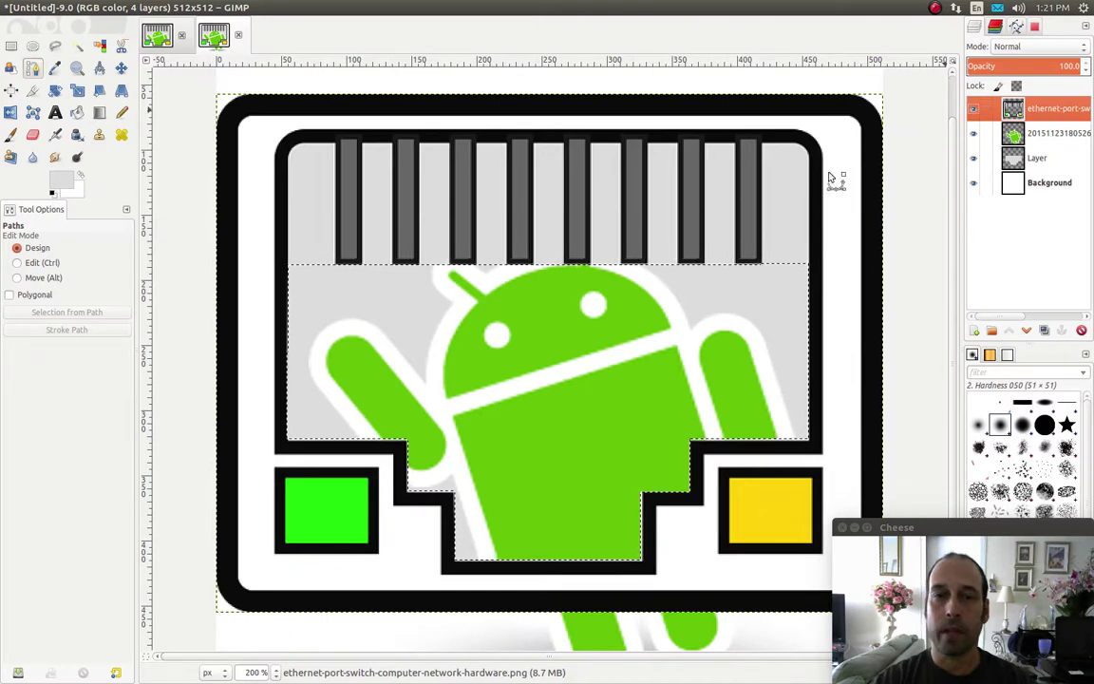
click(533, 266)
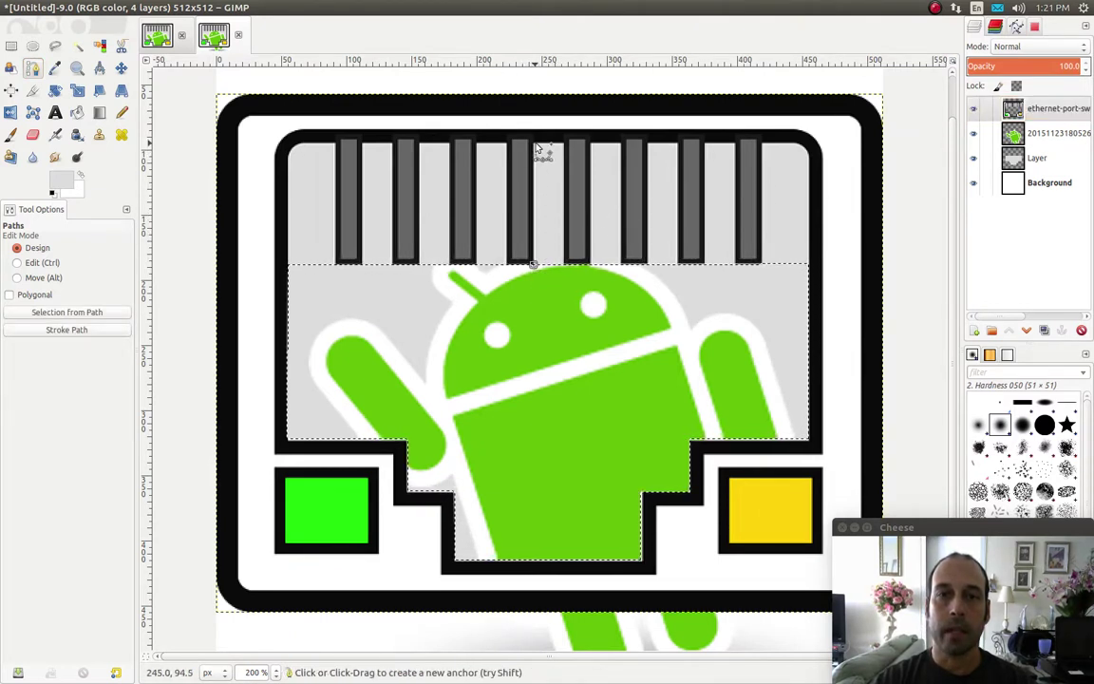
click(935, 9)
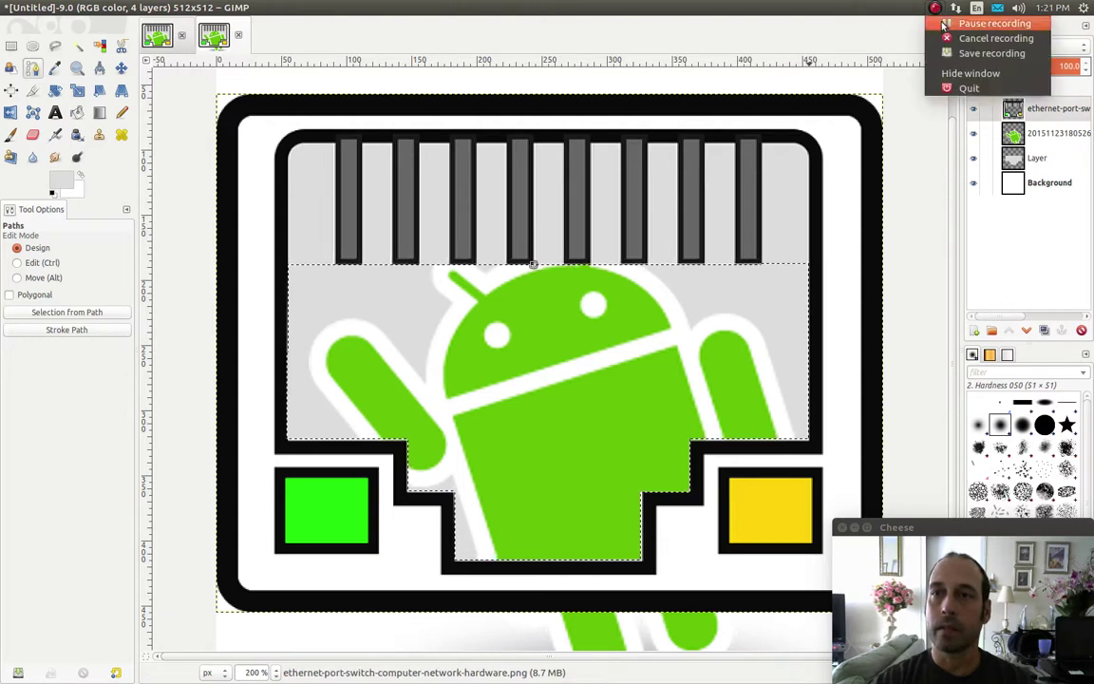
click(984, 25)
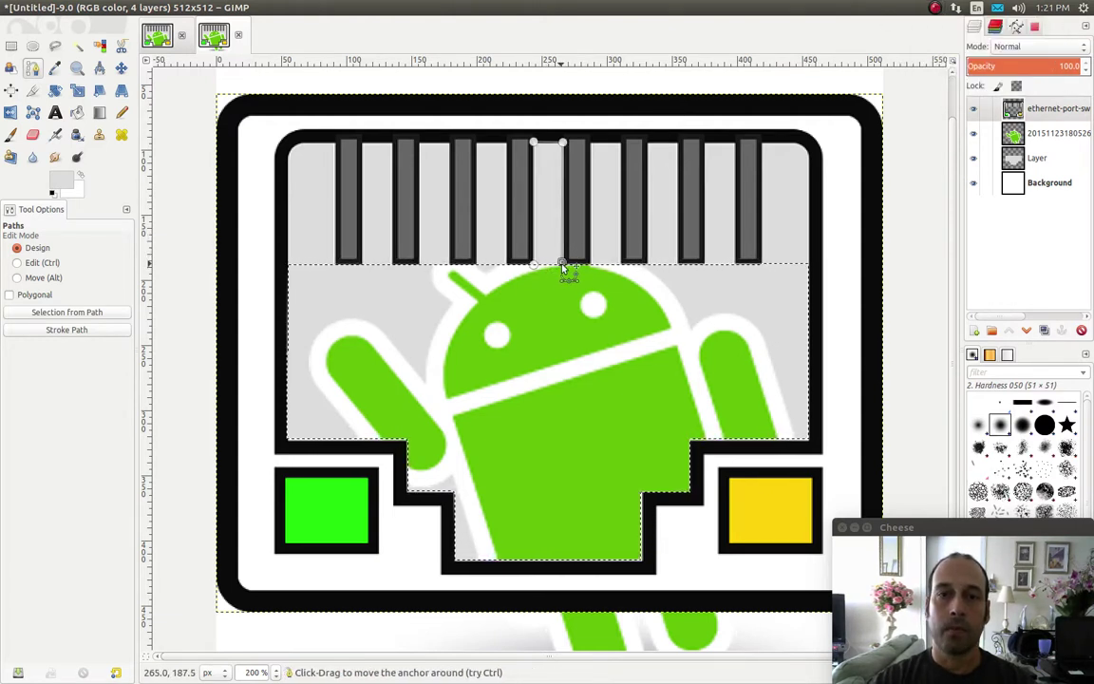
key(ctrl)
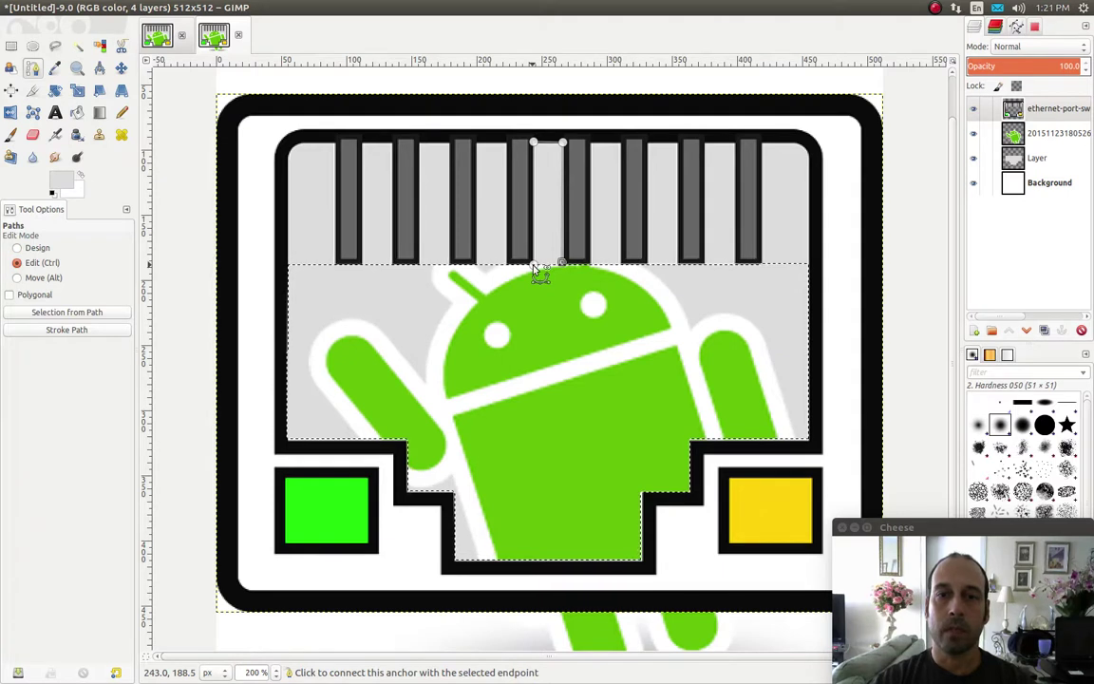
ctrl+click(534, 265)
key(ctrl)
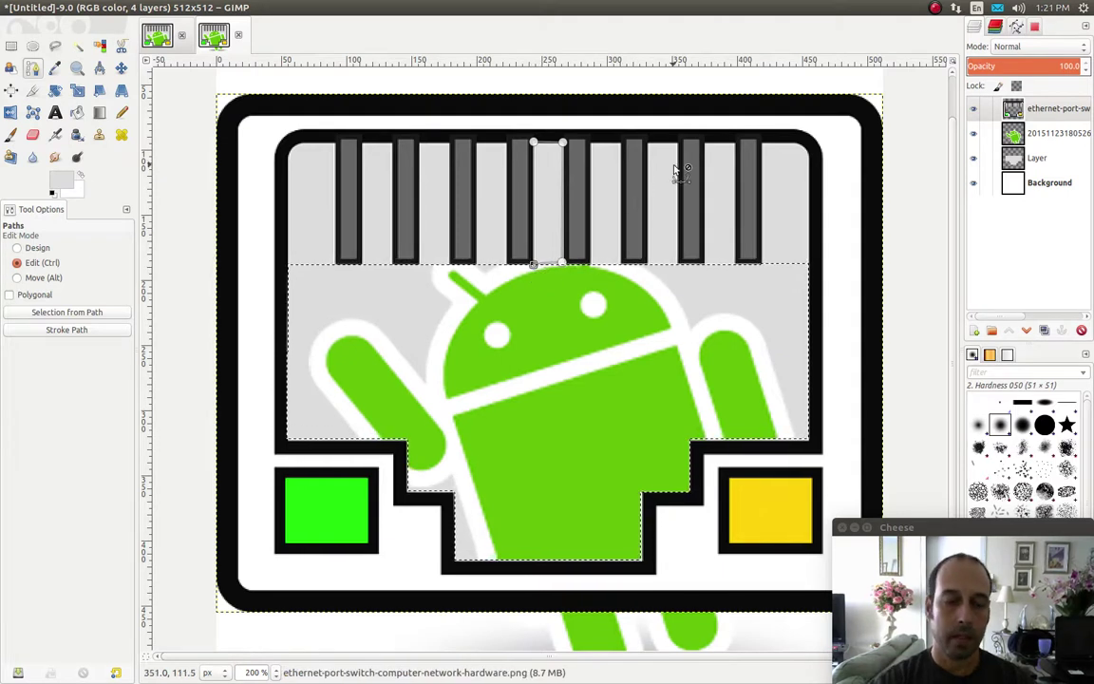
click(563, 265)
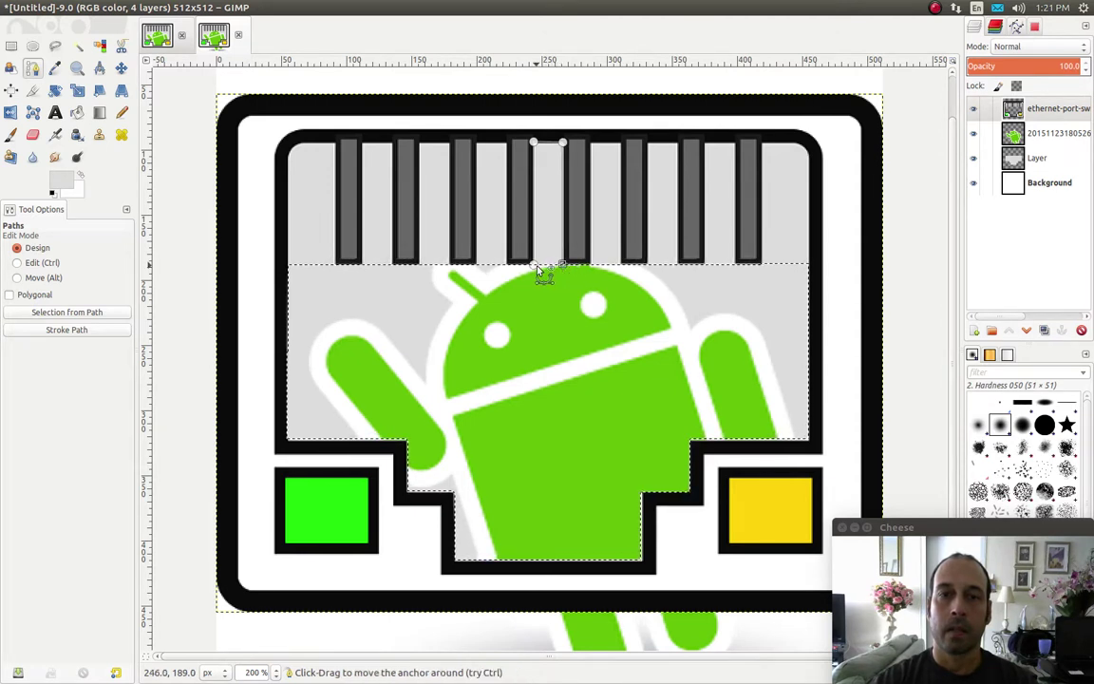
click(537, 269)
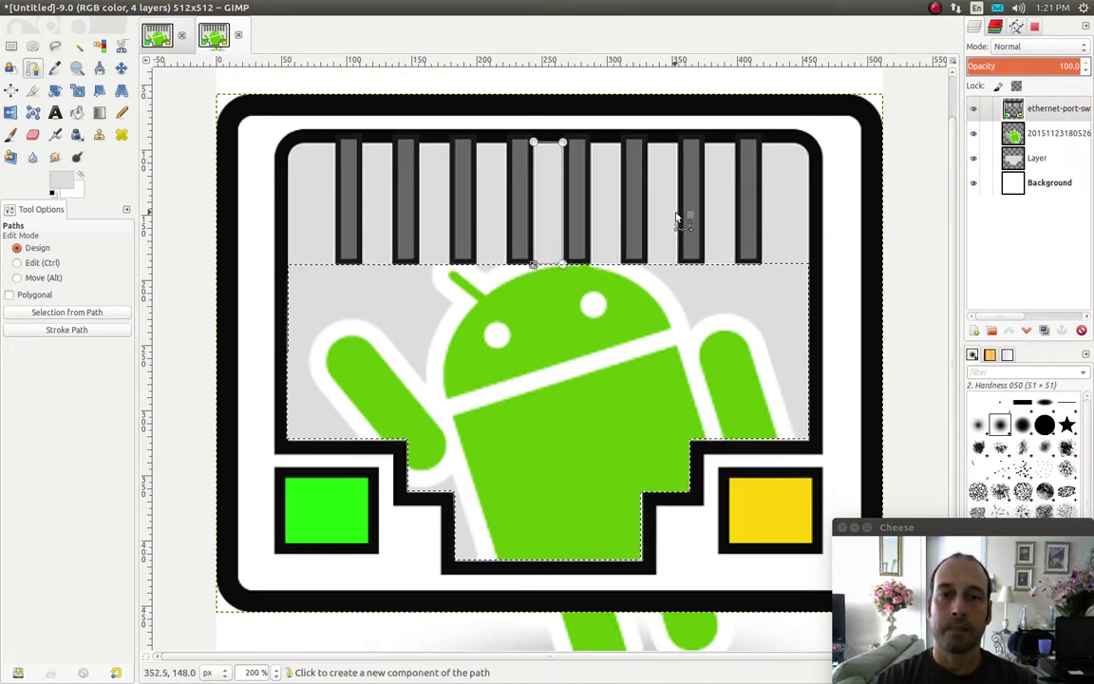
click(104, 8)
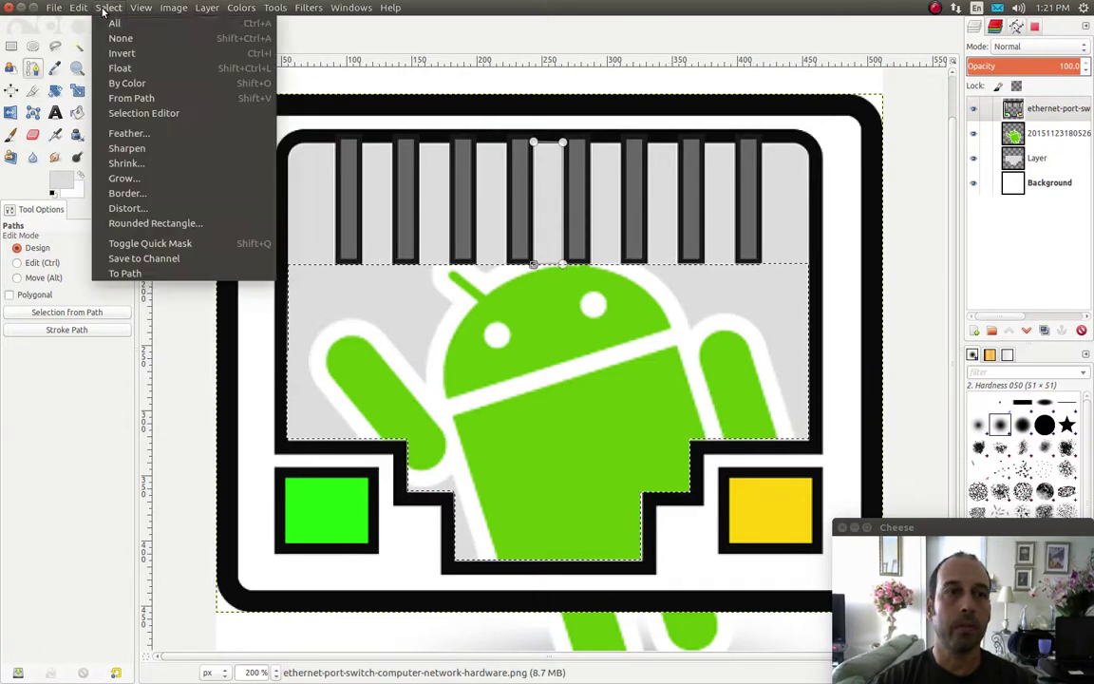
click(131, 97)
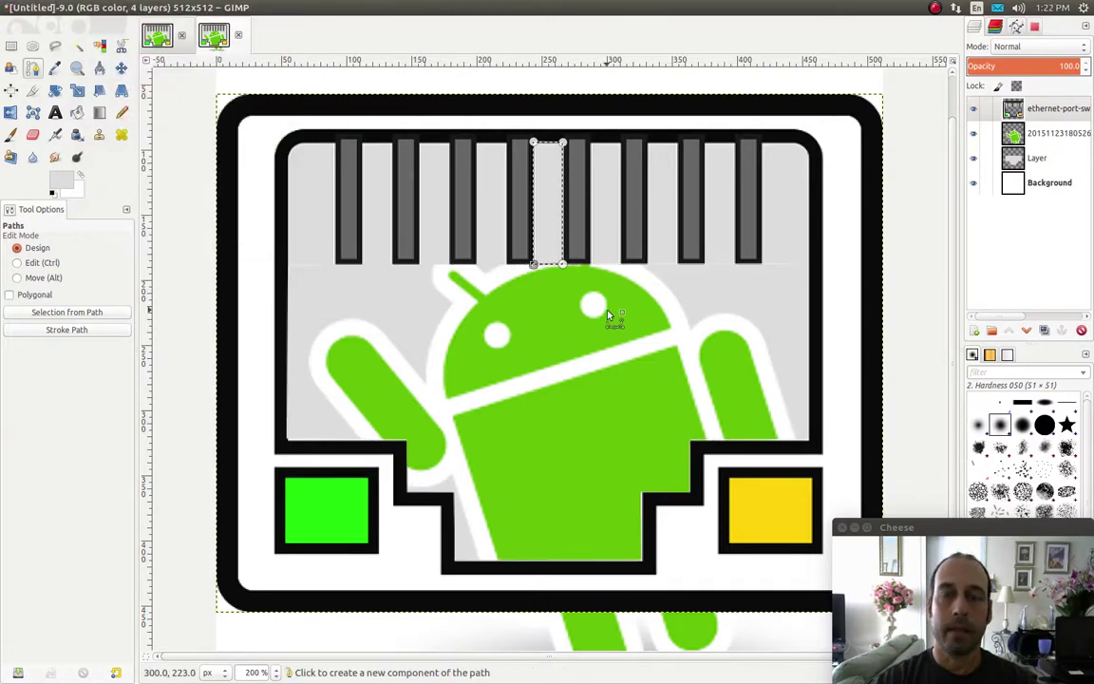
- Delete the two selected gaps between the middle pins, then make the grey fill Layer active
key(Delete)
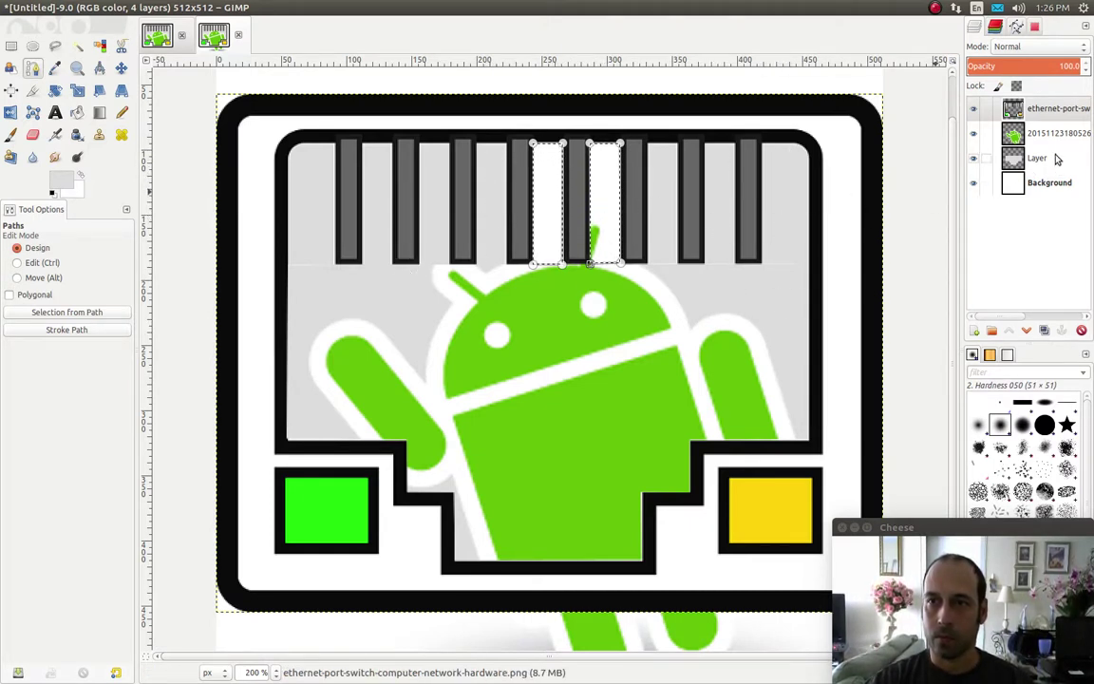
click(1043, 162)
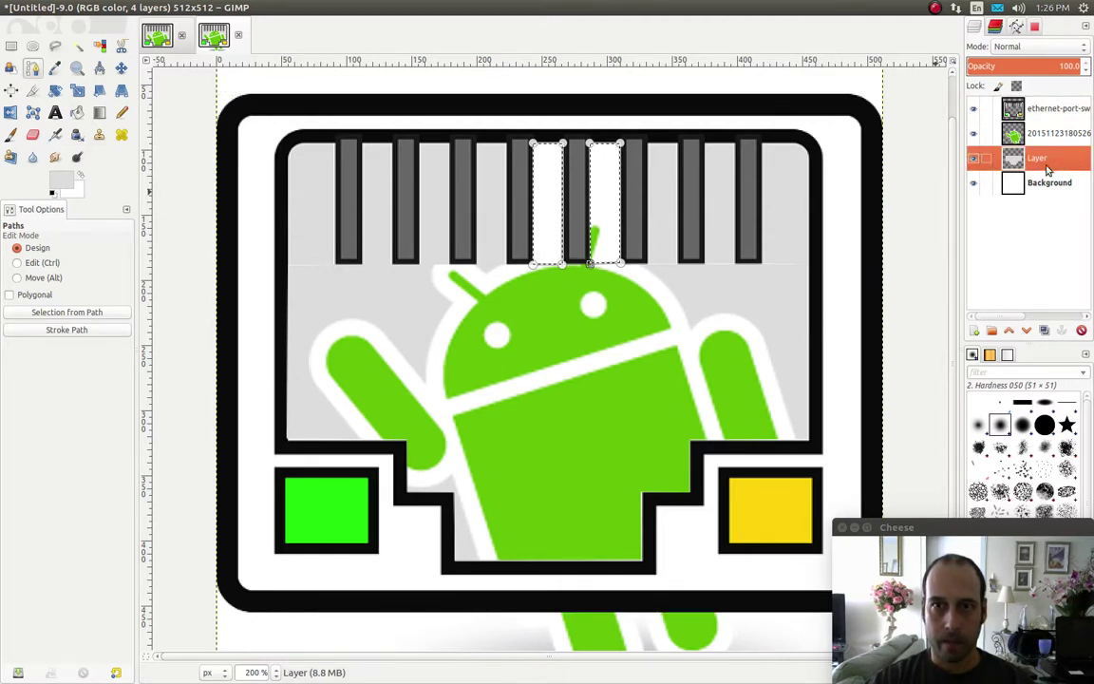
- Set the Bucket Fill colour to the port opening's light grey dcdcdc using the eyedropper
click(78, 114)
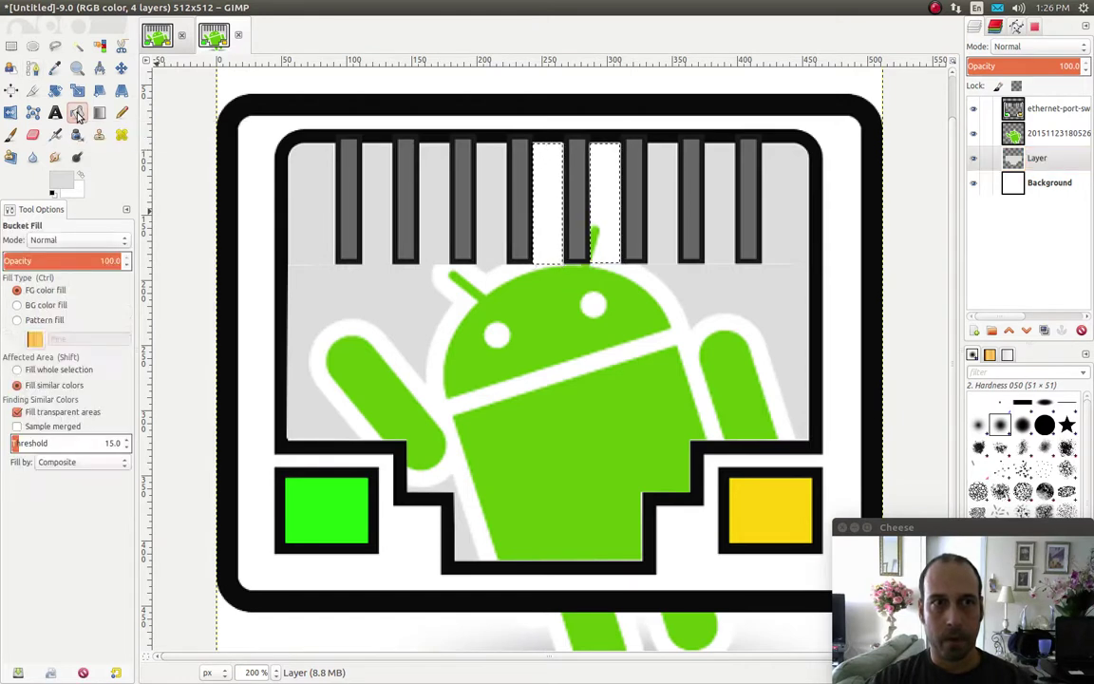
click(54, 176)
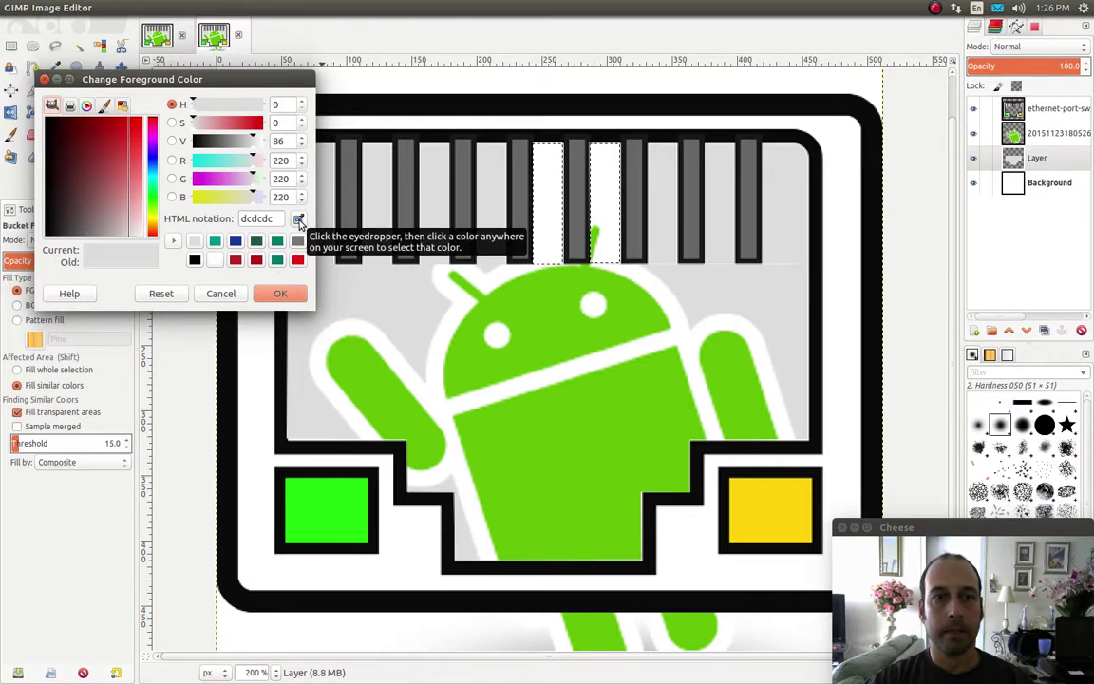
click(298, 221)
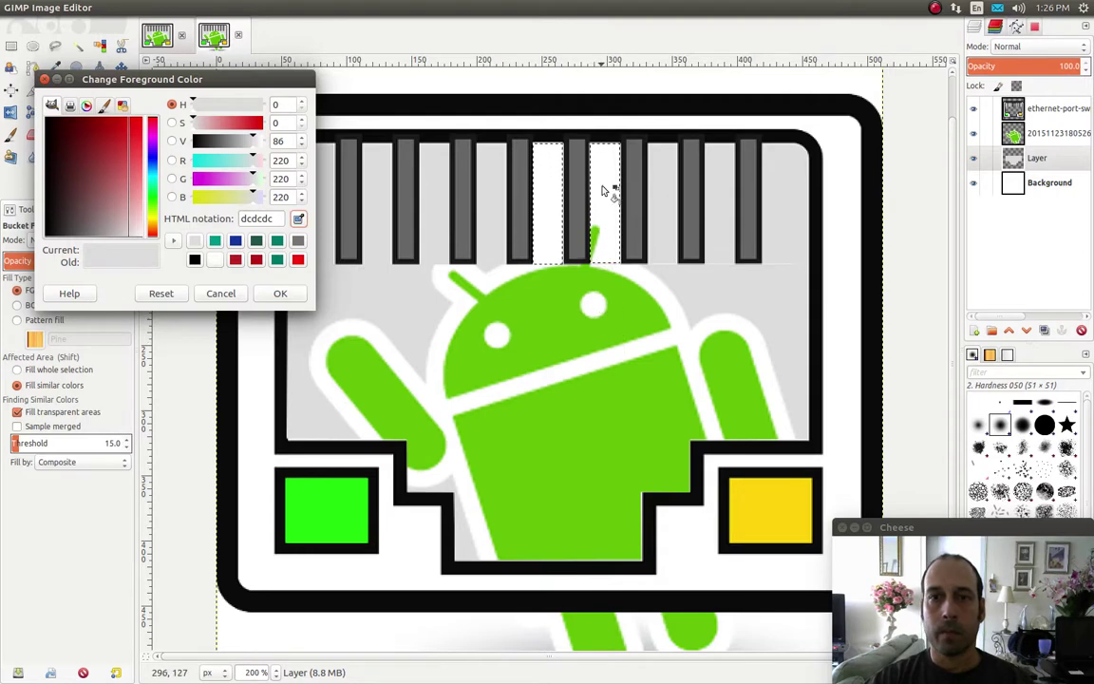
click(606, 222)
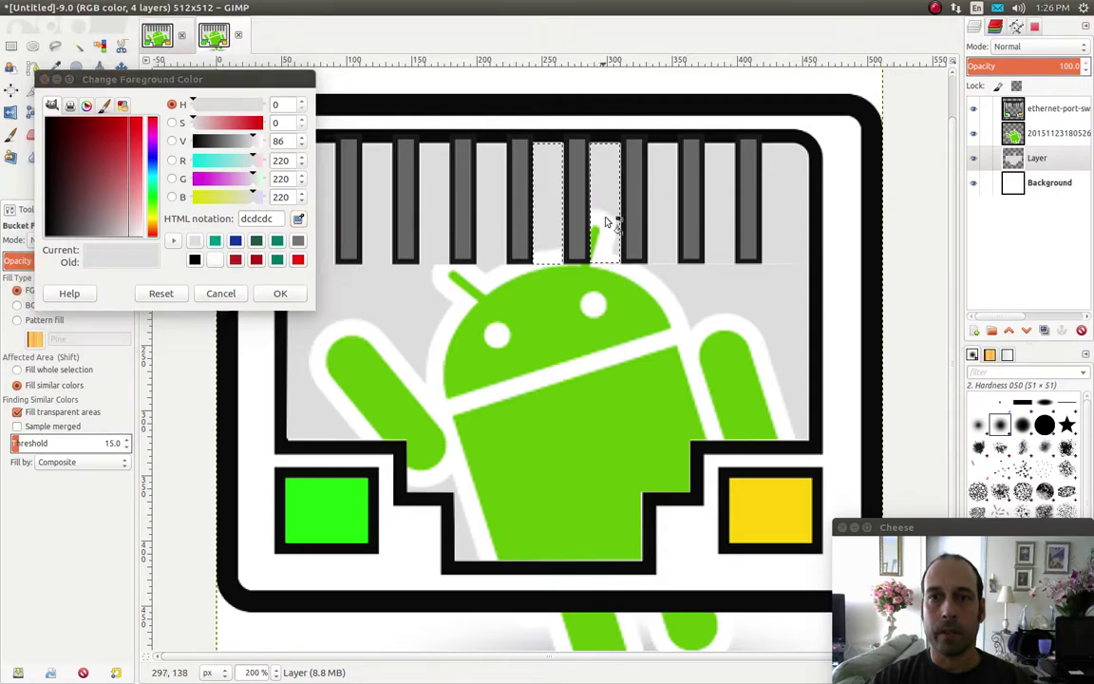
click(280, 295)
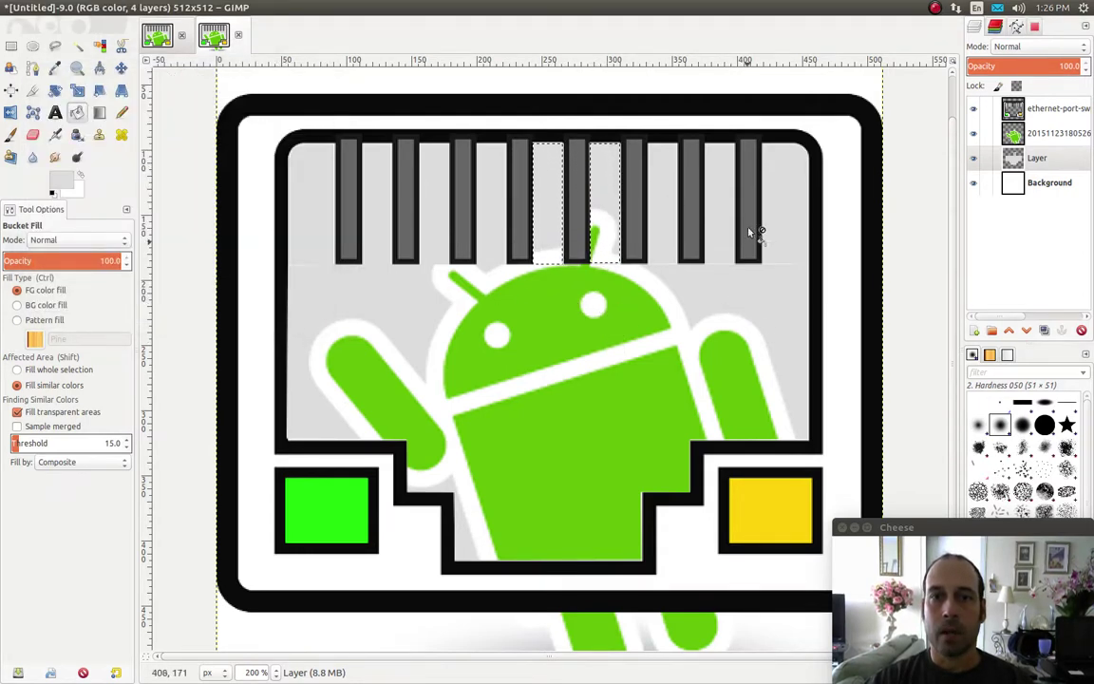
- Remove the white Background layer so the area around the port is transparent
click(993, 183)
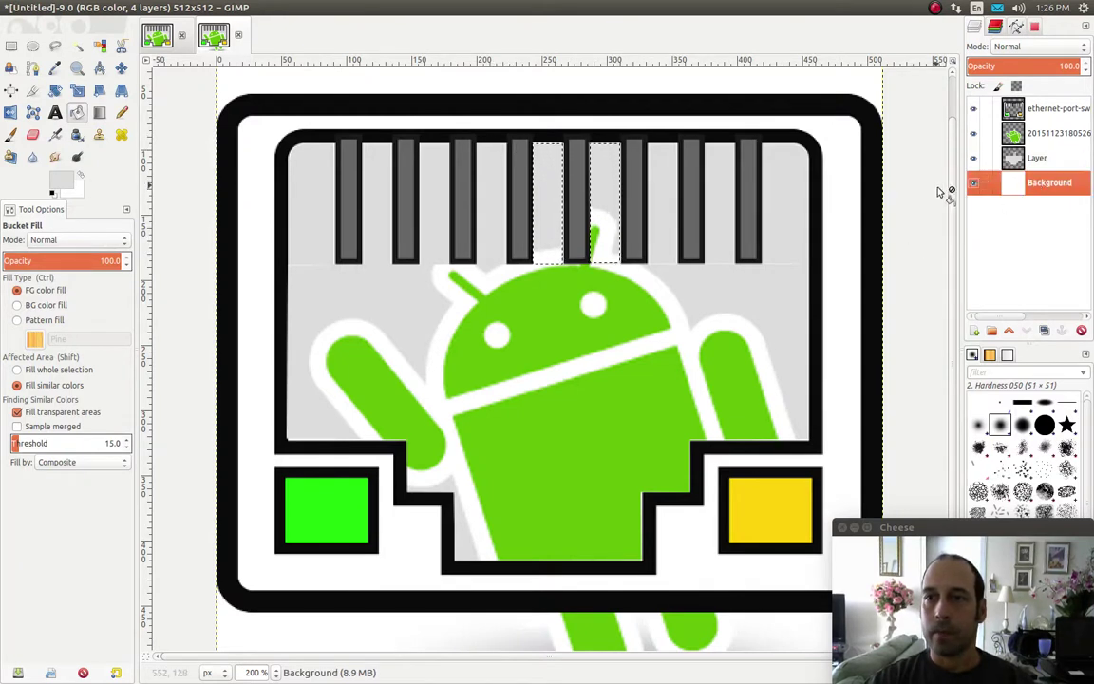
click(1082, 330)
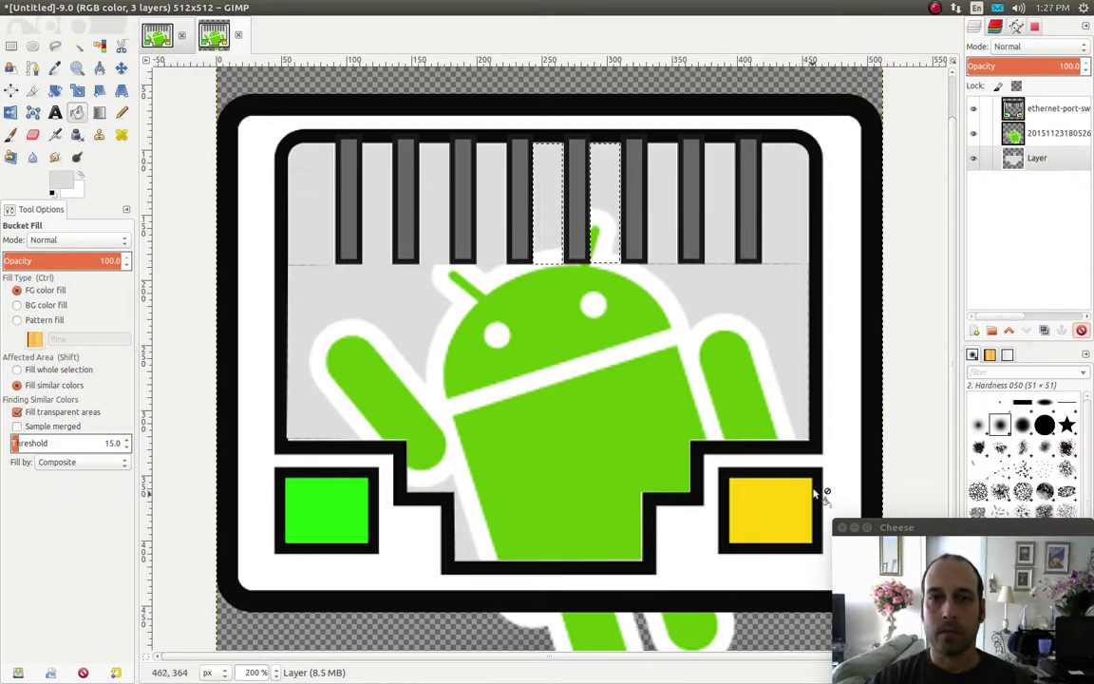
scroll(463, 272, up, 1)
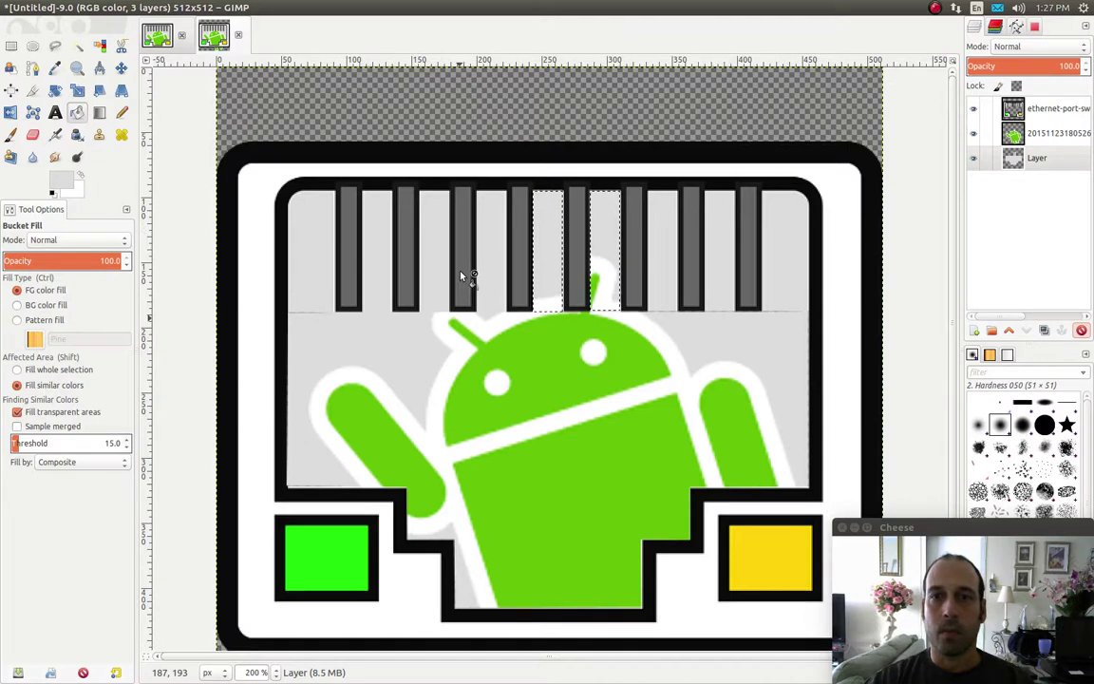
scroll(463, 276, down, 2)
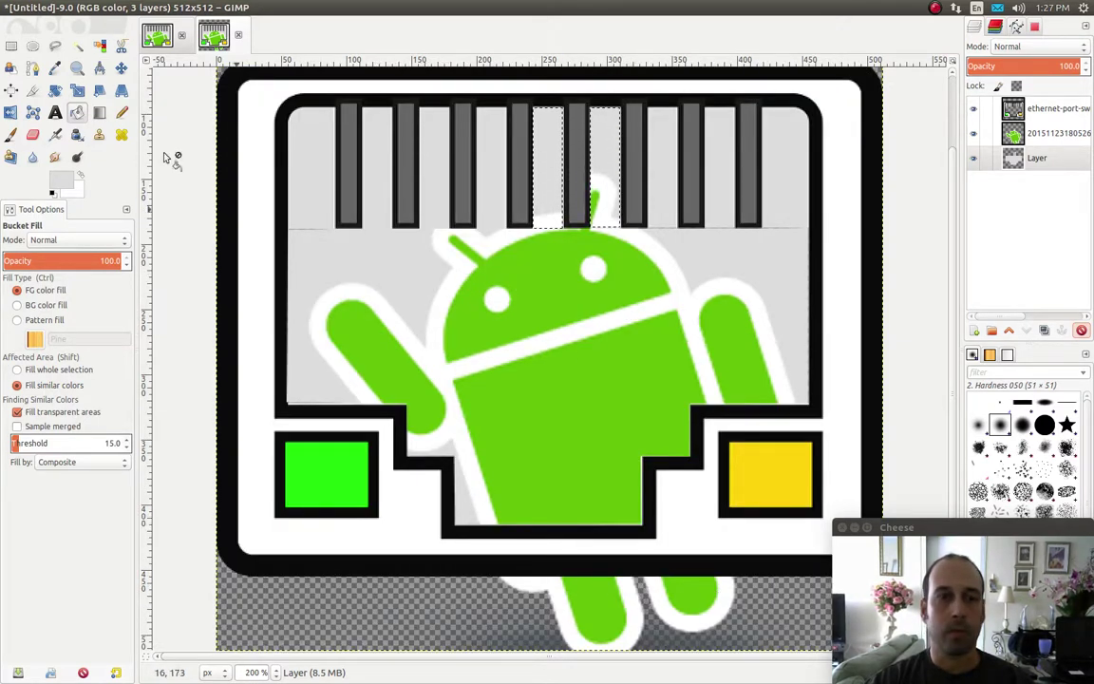
- Draw a two-point path outline starting at the canvas's lower-left corner
click(32, 68)
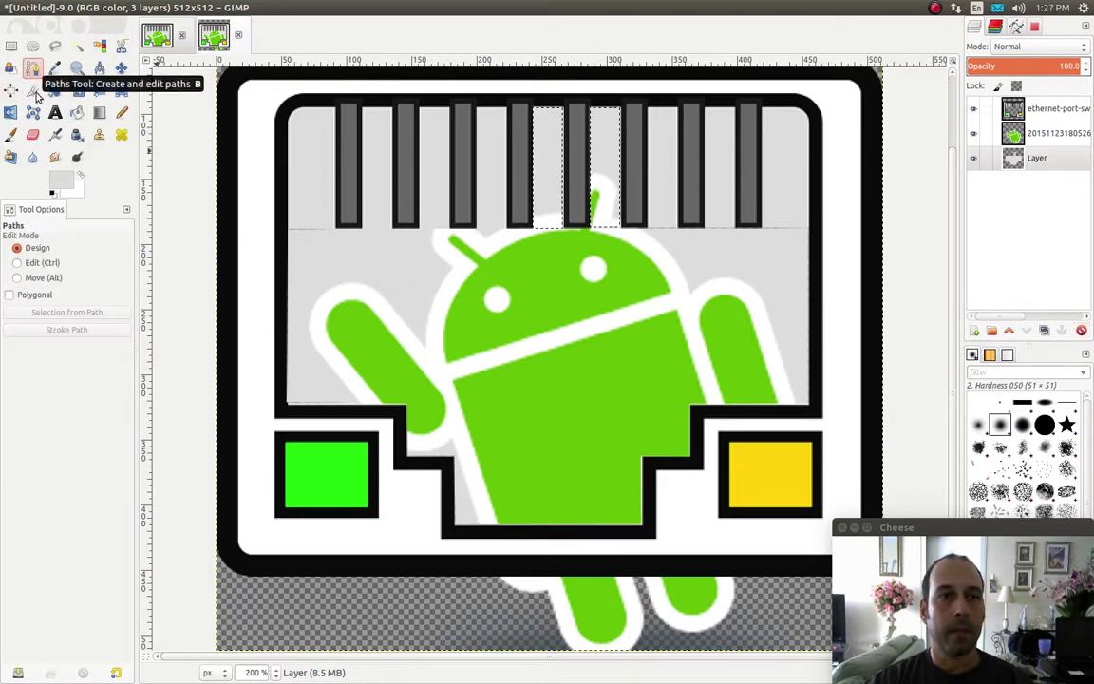
click(215, 578)
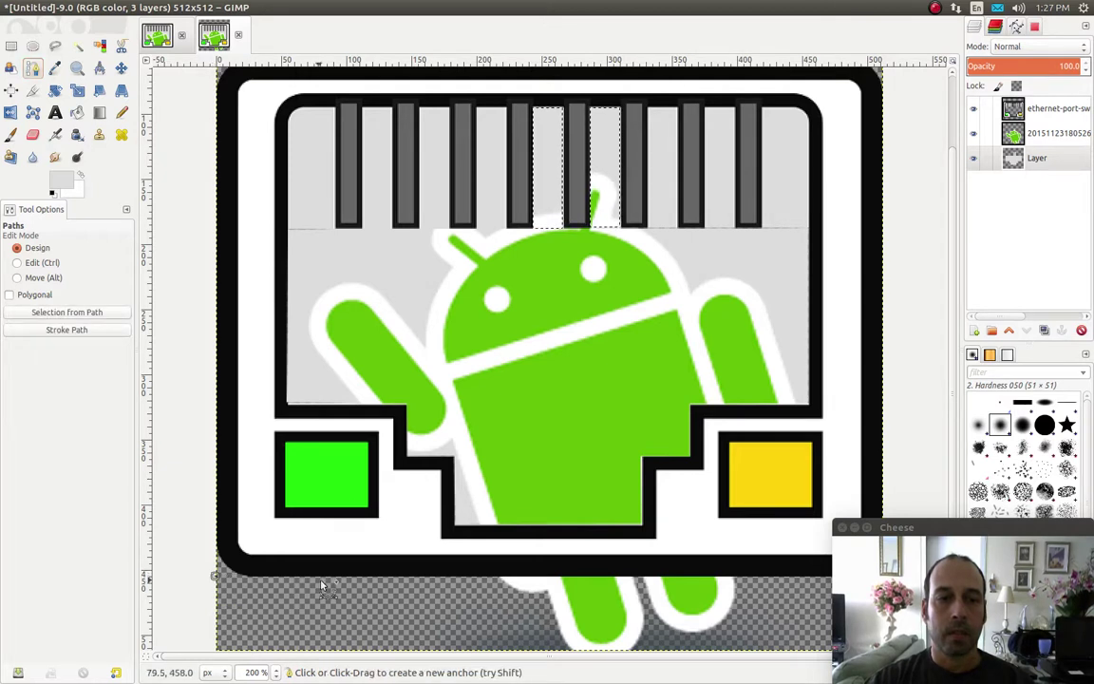
click(802, 582)
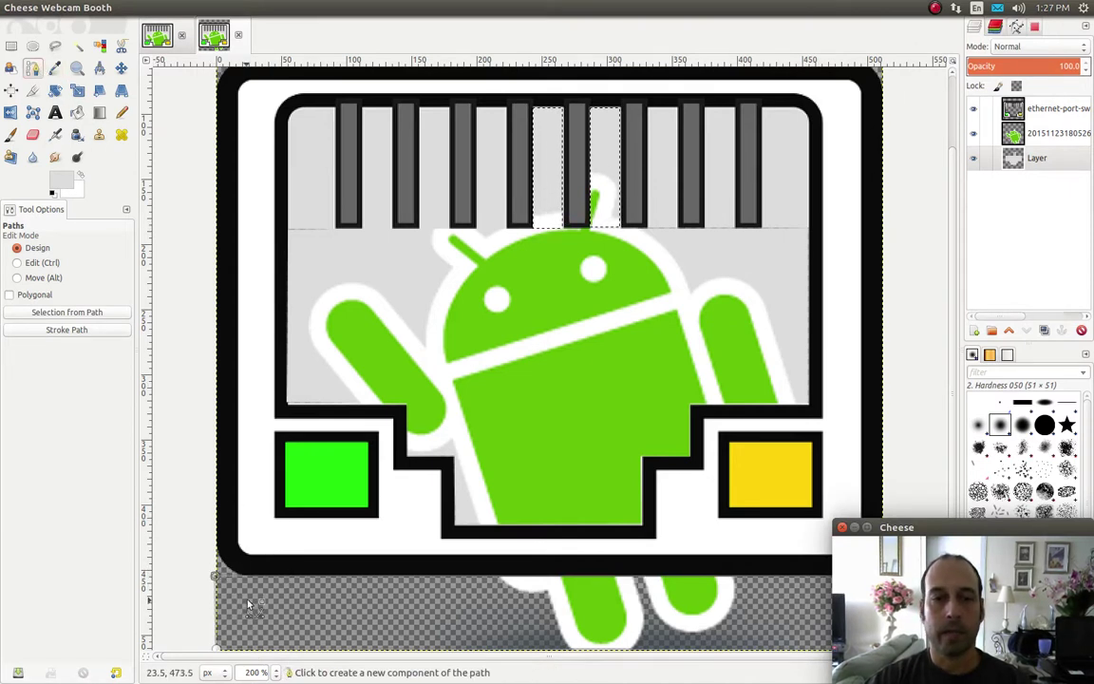
- Clear the active selection with Select > None
click(181, 7)
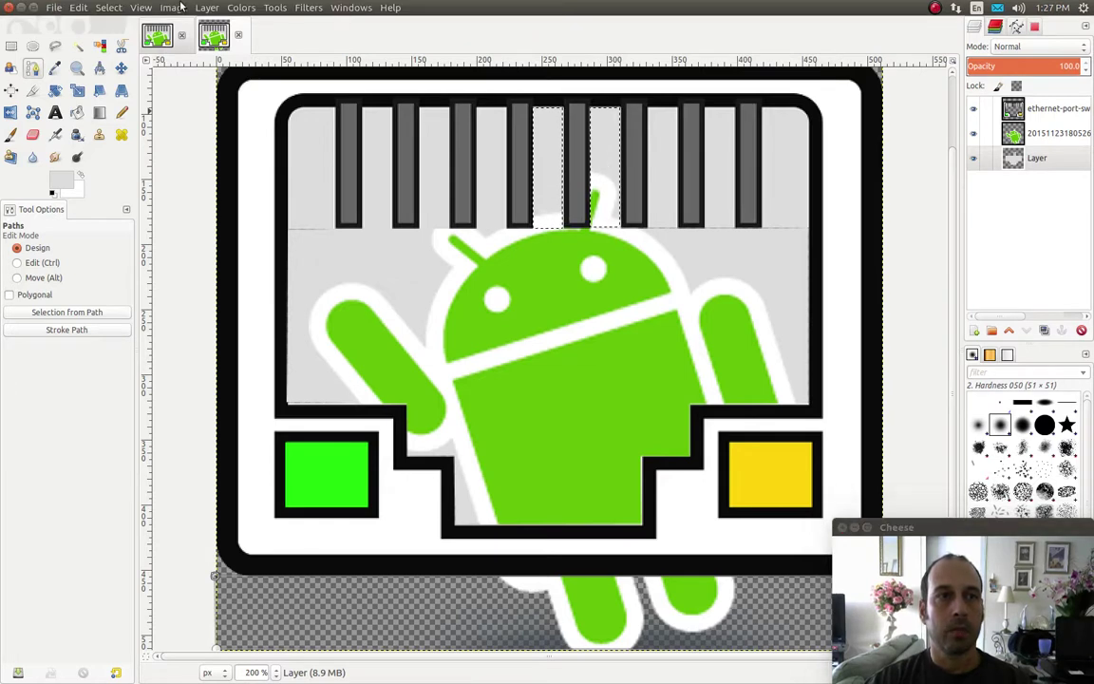
click(106, 8)
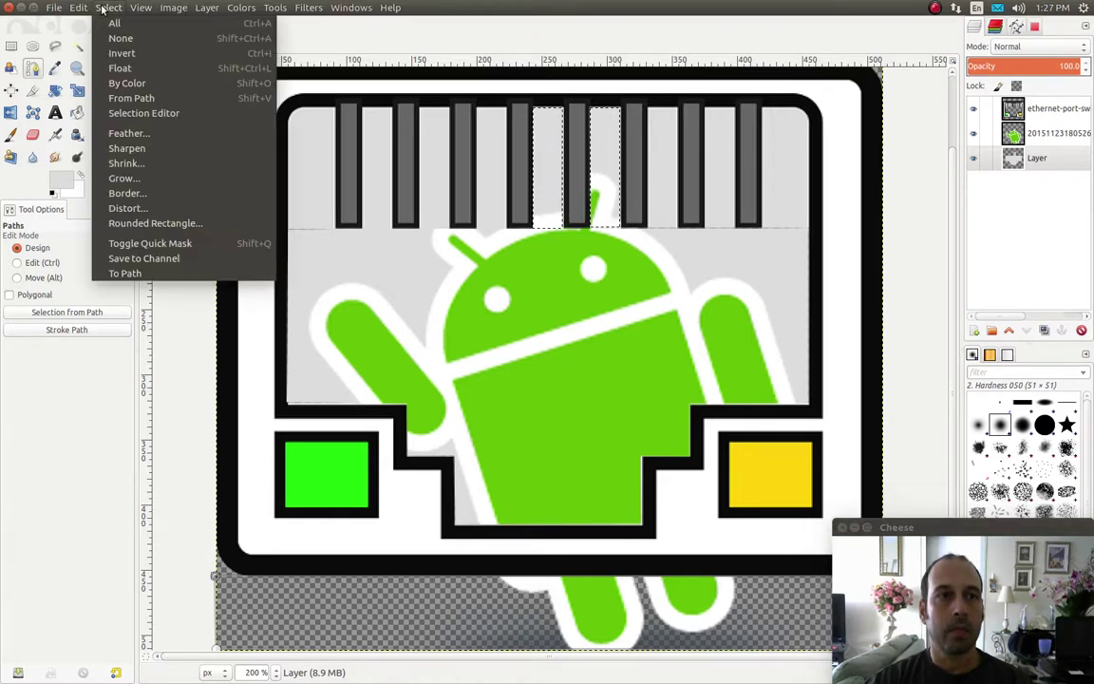
click(122, 98)
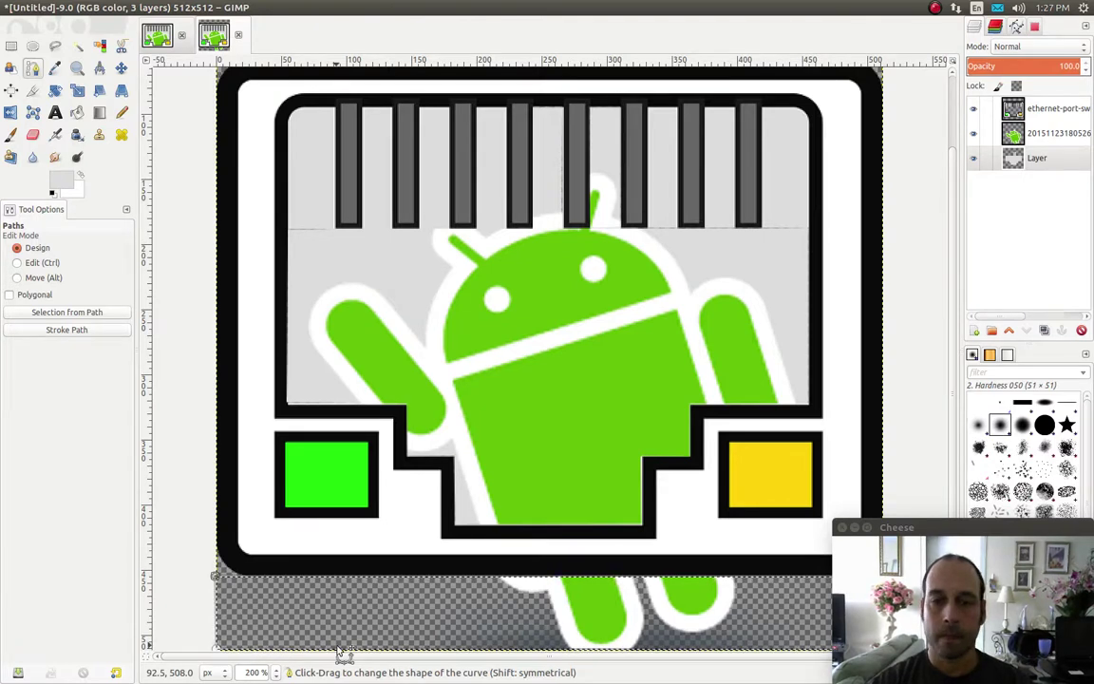
click(935, 10)
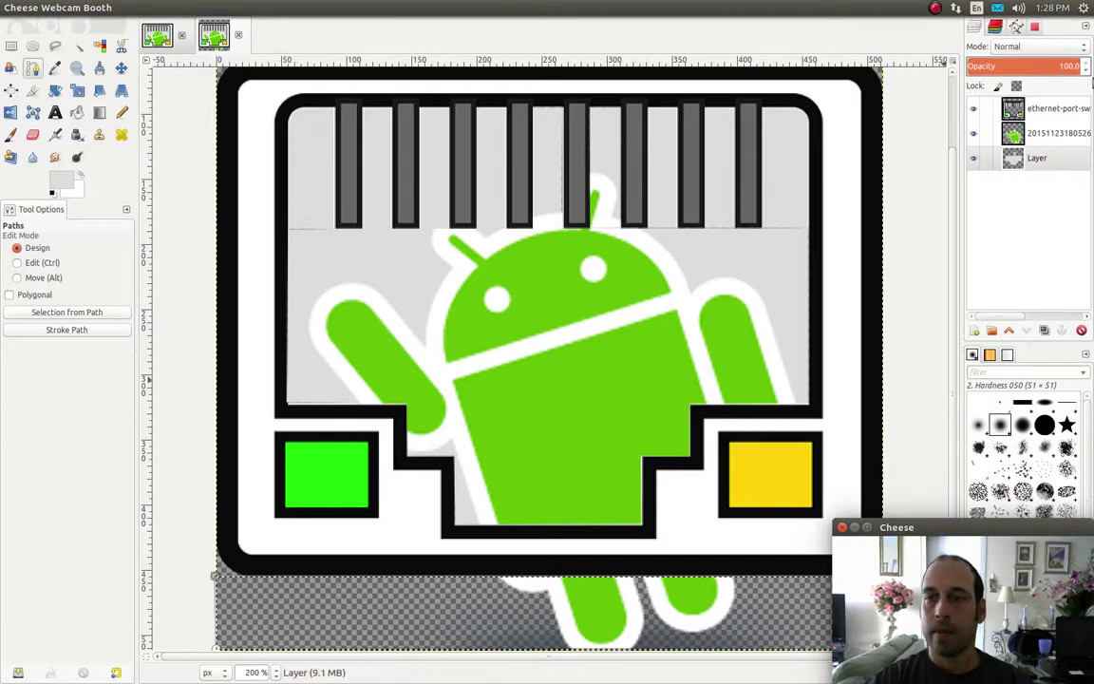
- Merge the Ethernet port, Android and grey Layer layers with Flatten Image
click(1049, 159)
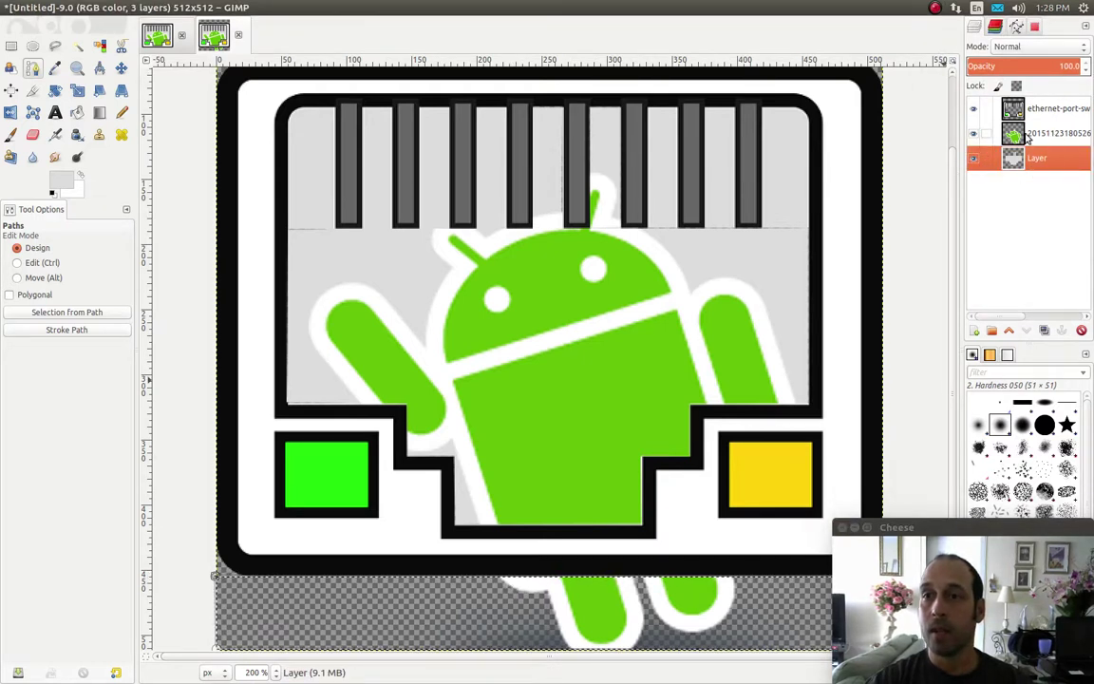
double_click(1059, 134)
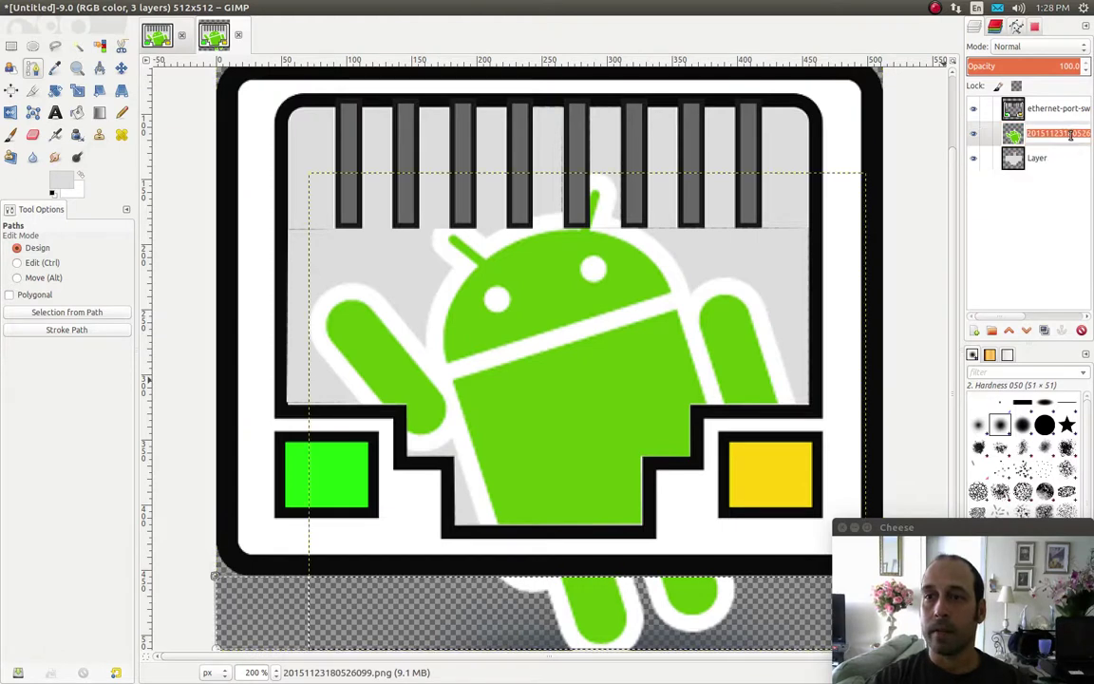
click(1038, 158)
click(1040, 134)
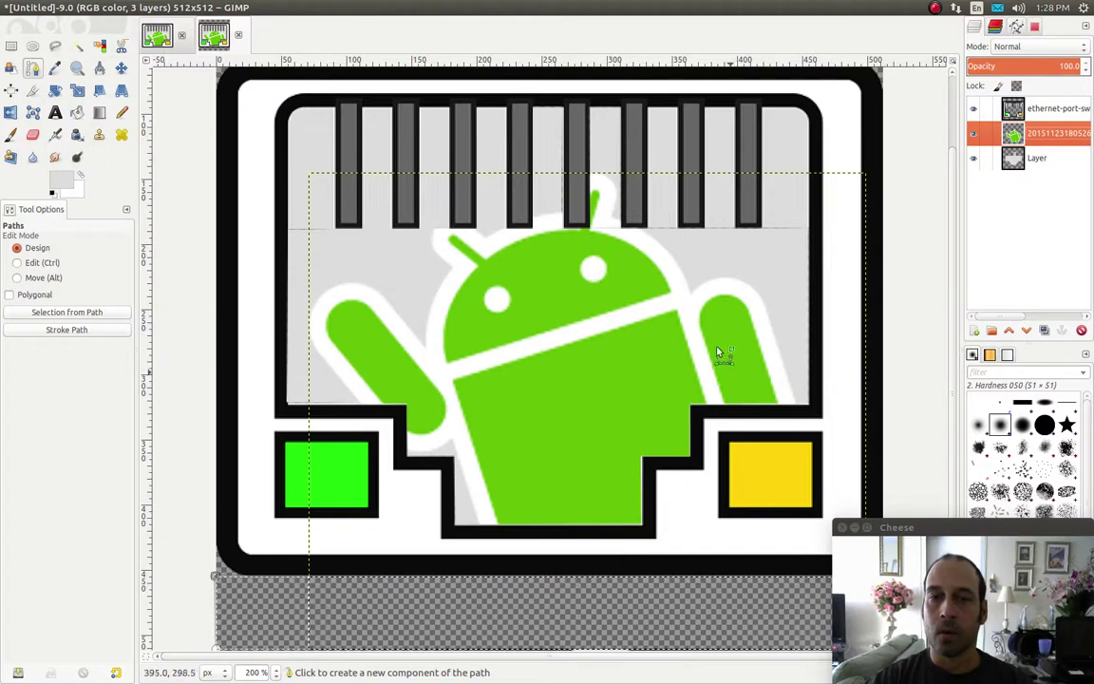
click(1035, 113)
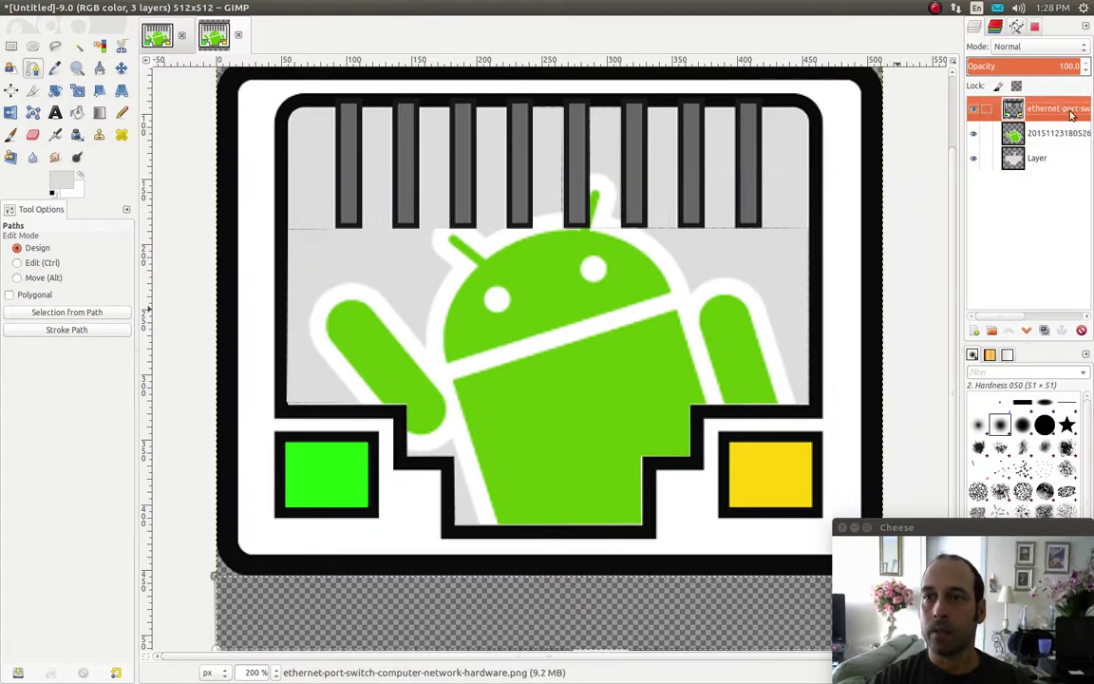
right_click(1035, 113)
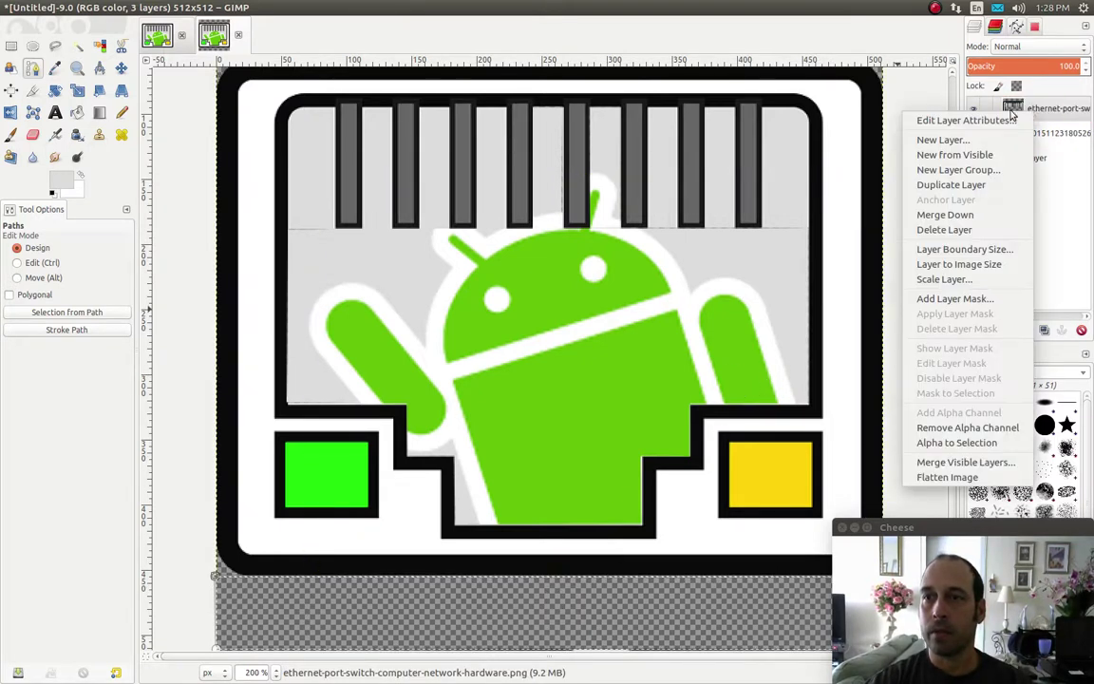
click(998, 486)
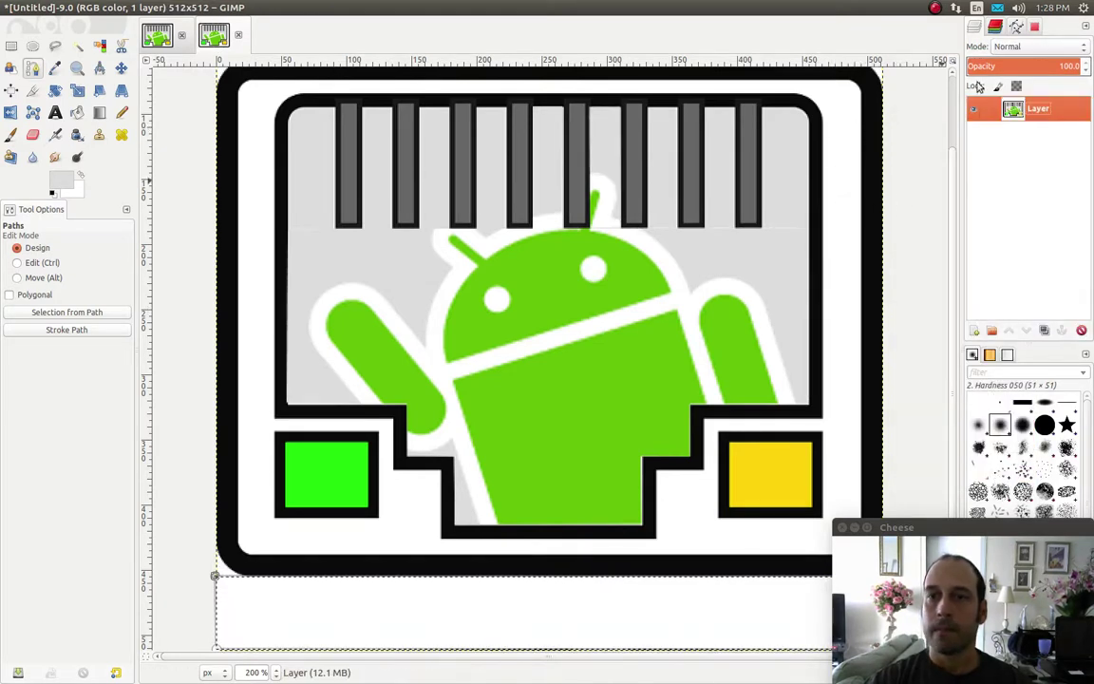
- Export the image as android_icon.png with the default PNG settings
click(54, 7)
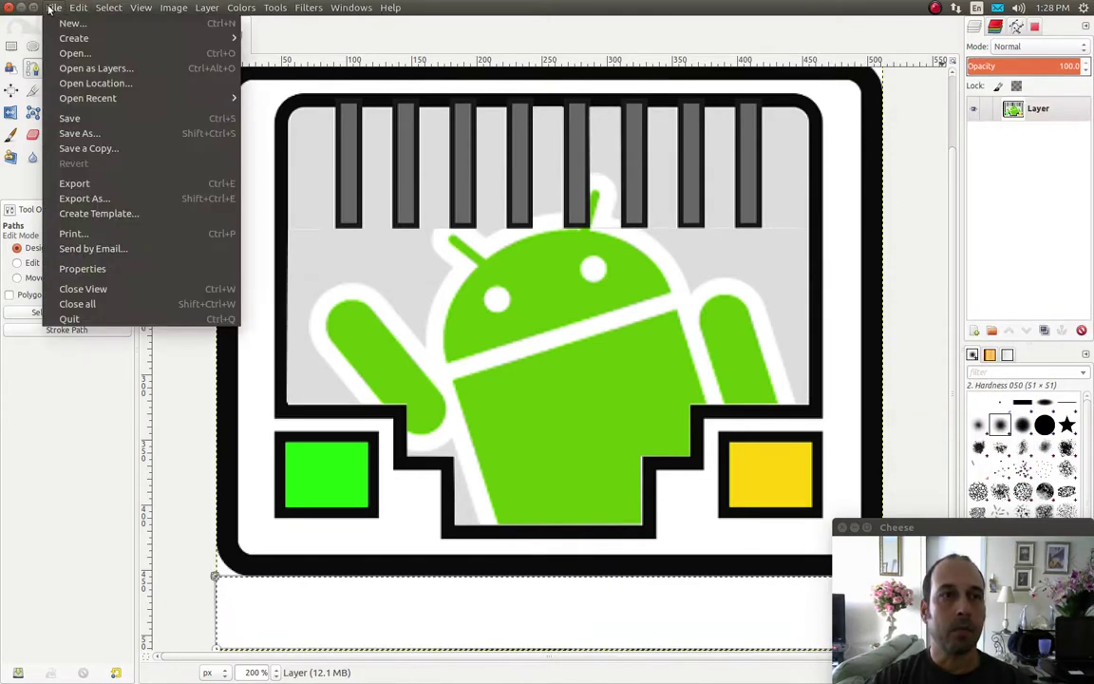
click(81, 198)
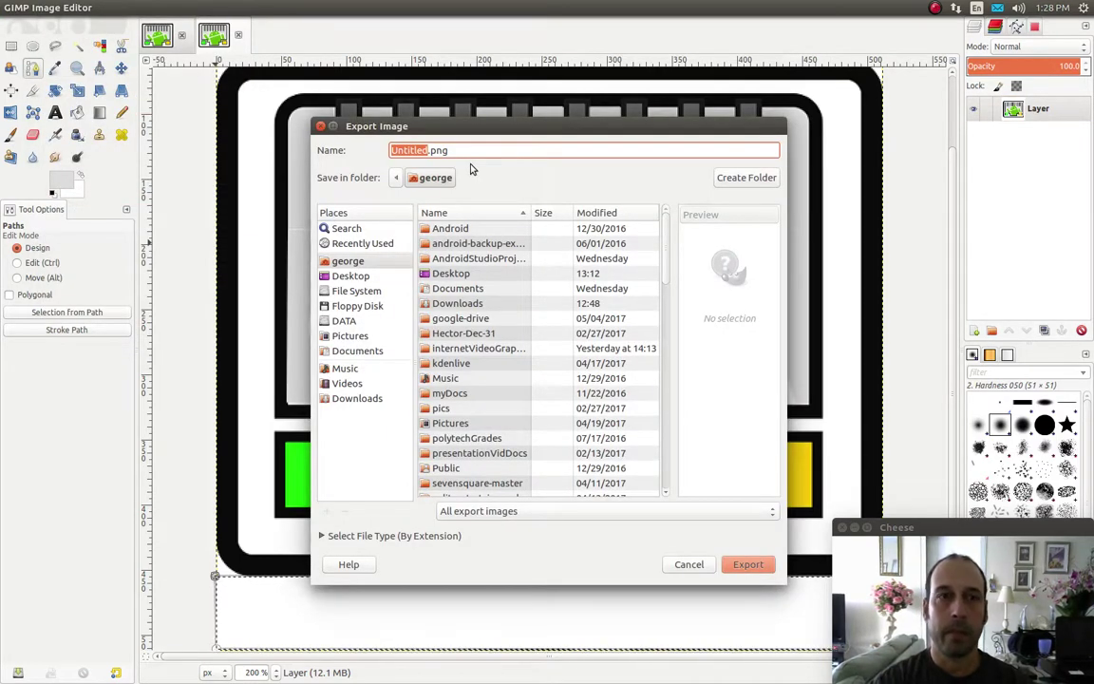
key(BackSpace)
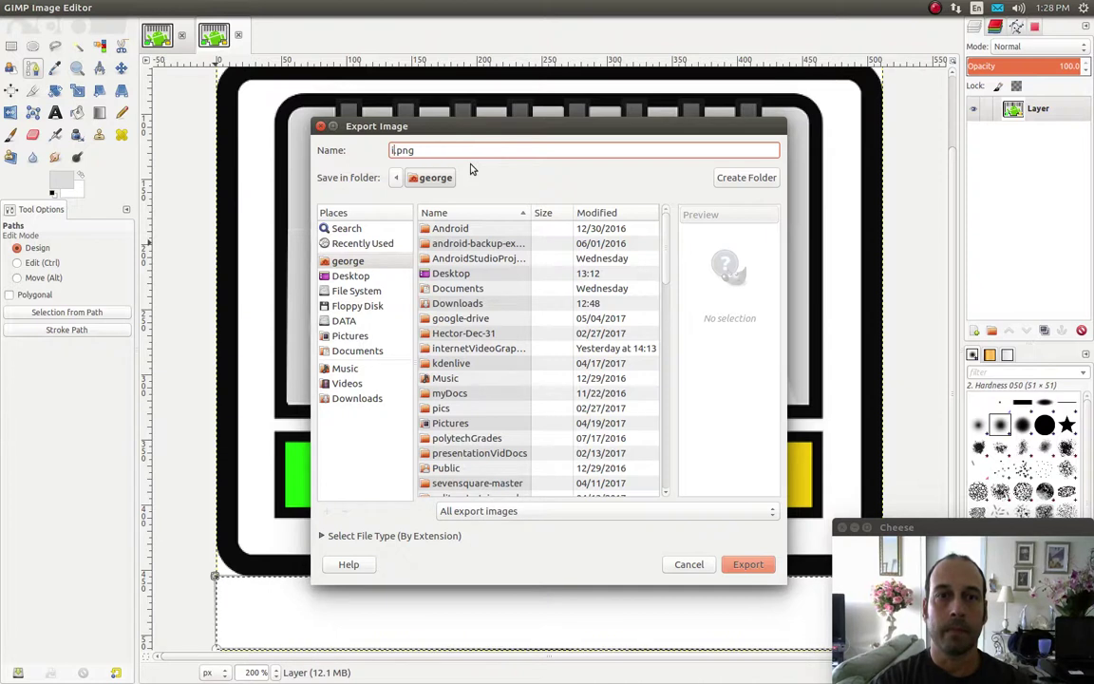
text(mig)
key(BackSpace)
key(BackSpace)
key(BackSpace)
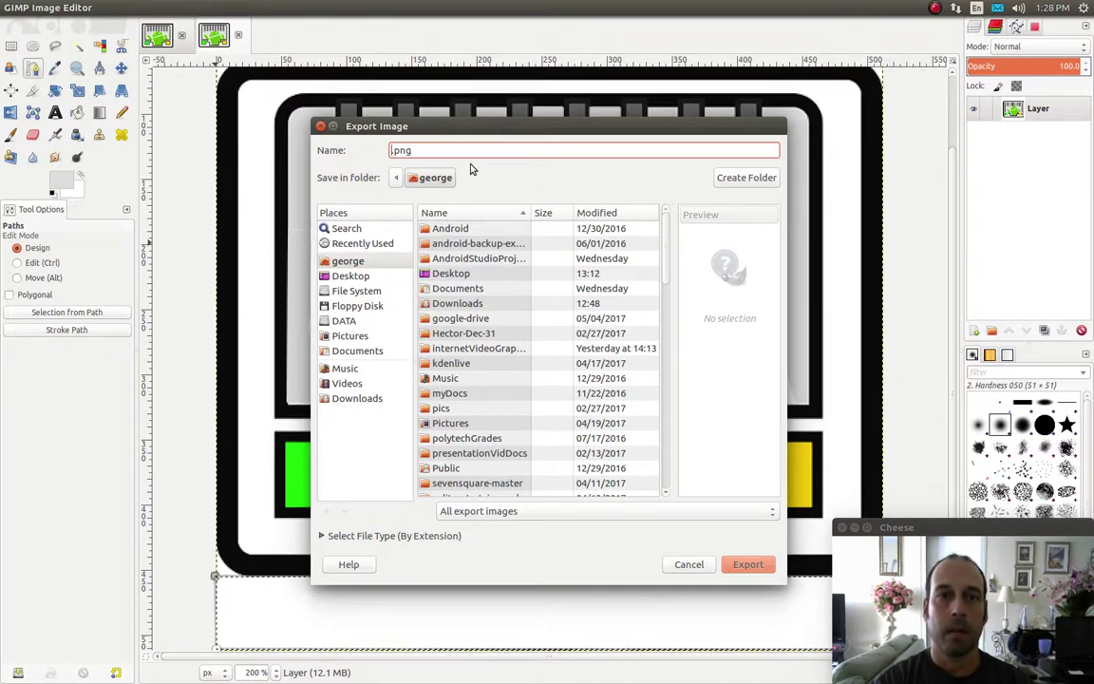
text(android_icon)
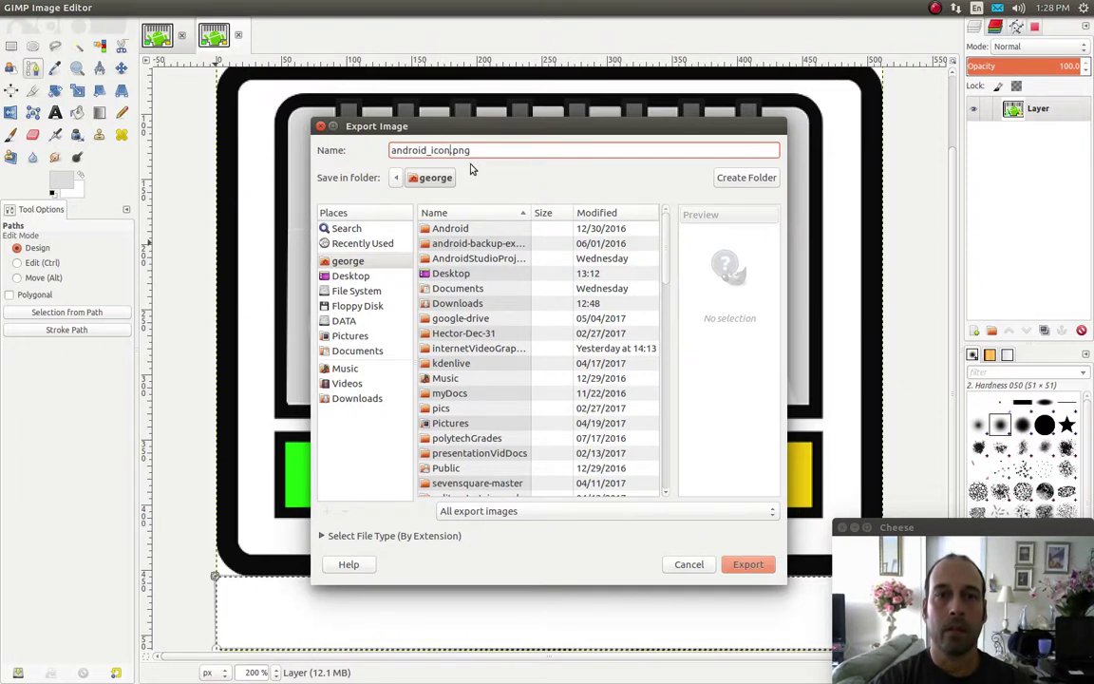
click(748, 566)
click(623, 438)
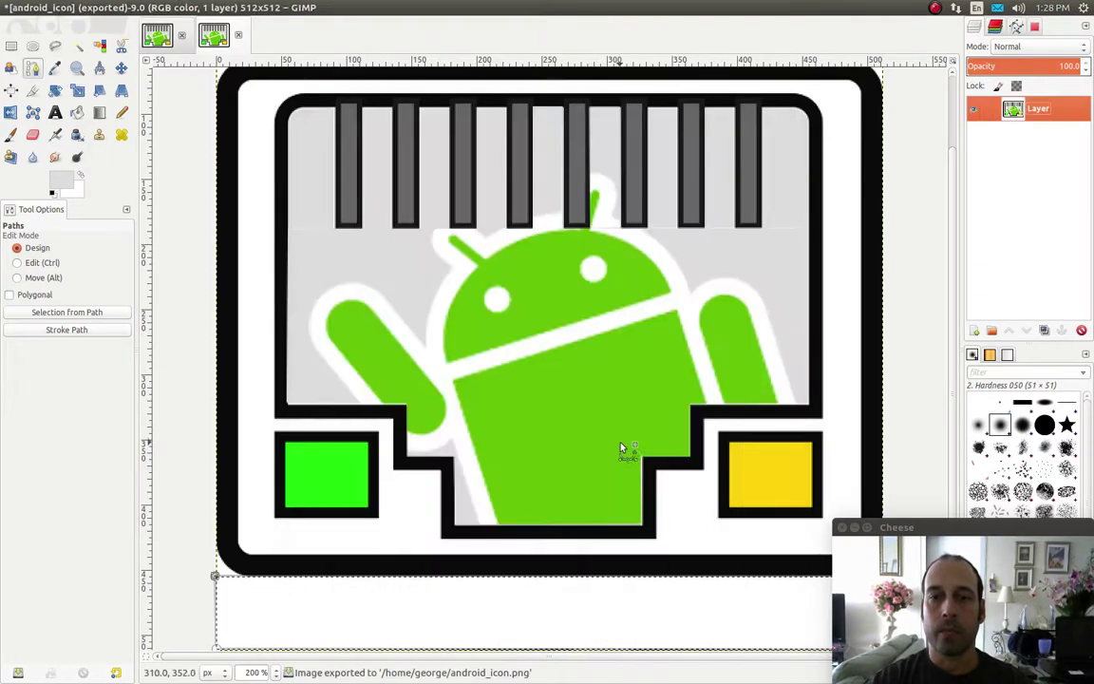
- Switch to the desktop with Alt+Tab and open the res folder in Files
key(alt+Tab)
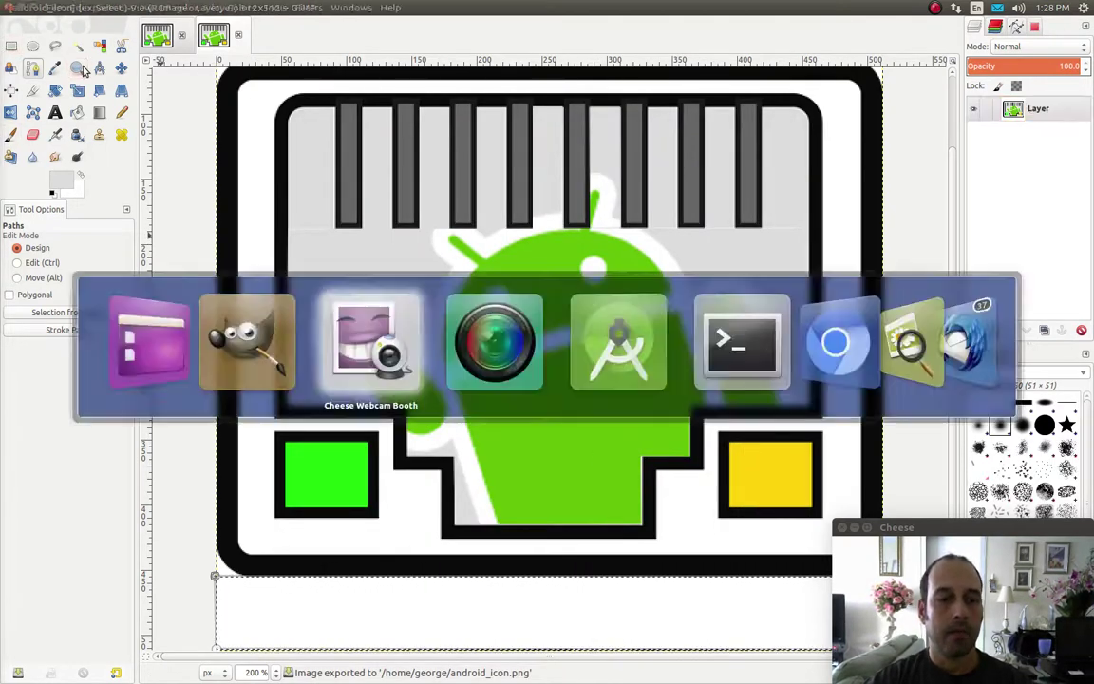
key(alt+Tab)
key(alt+Tab)
key(alt+Tab)
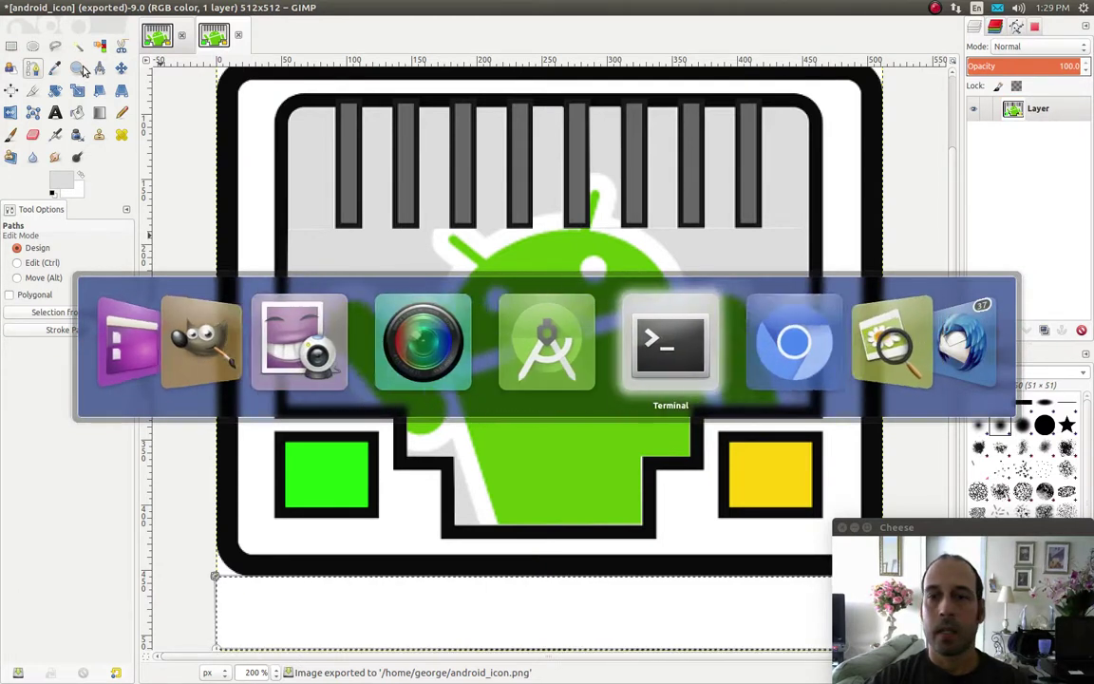
key(alt+Tab)
key(alt+Tab)
key(alt+Tab)
key(alt+Tab)
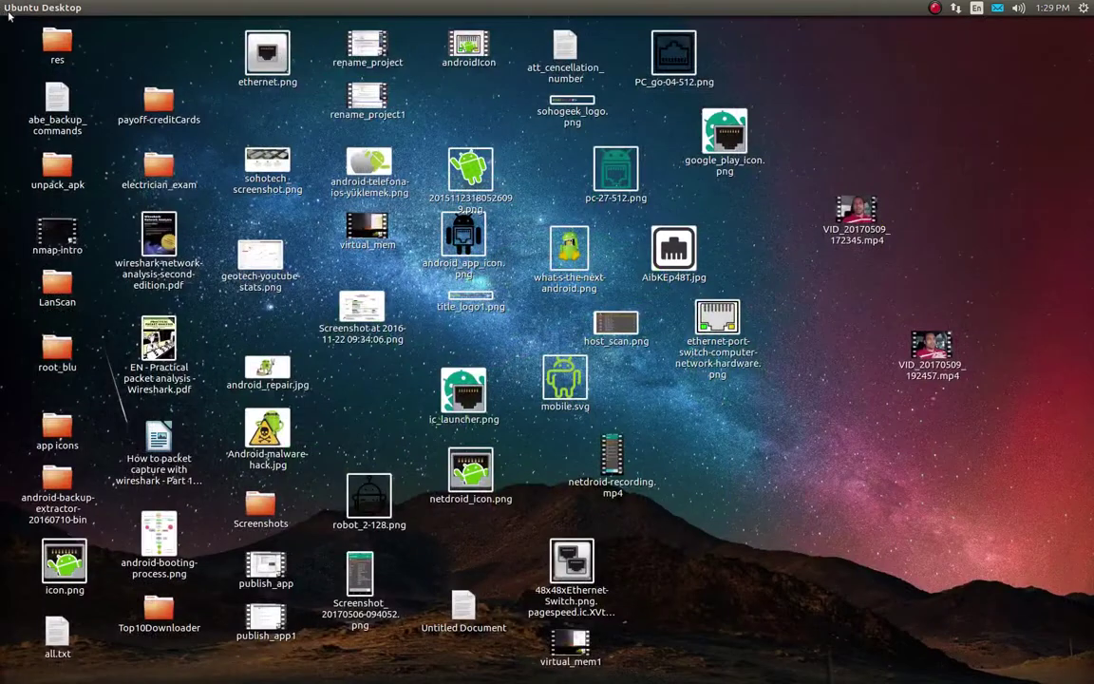
double_click(47, 36)
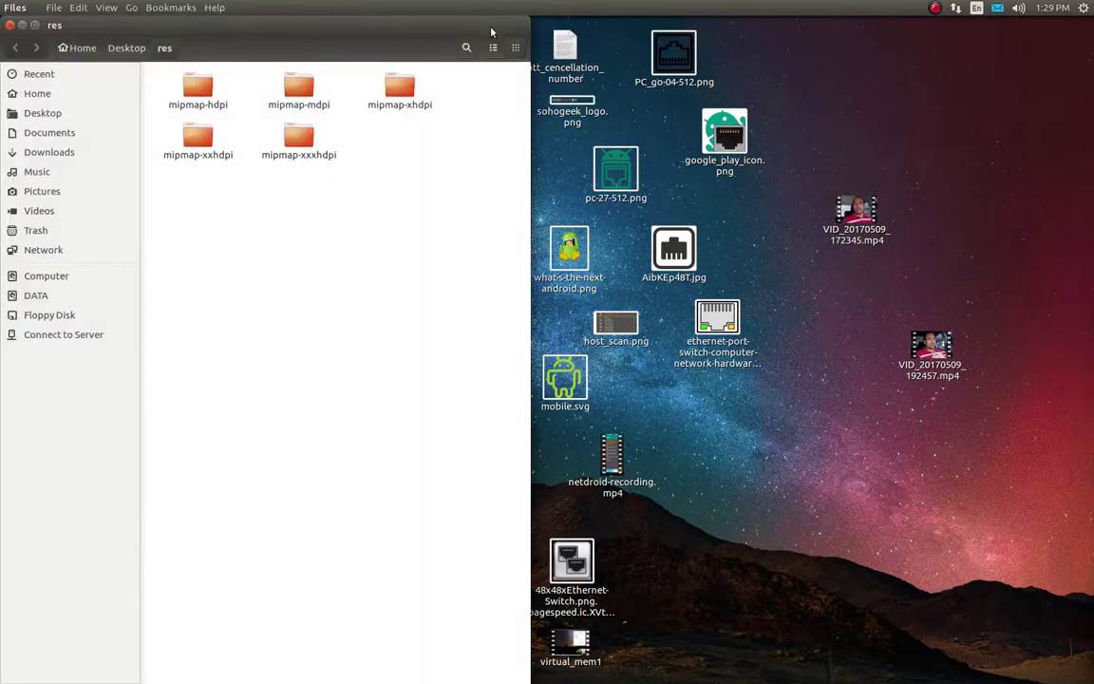
- Maximize Files, go to Home, and select android_icon.png (36.8 kB)
click(35, 26)
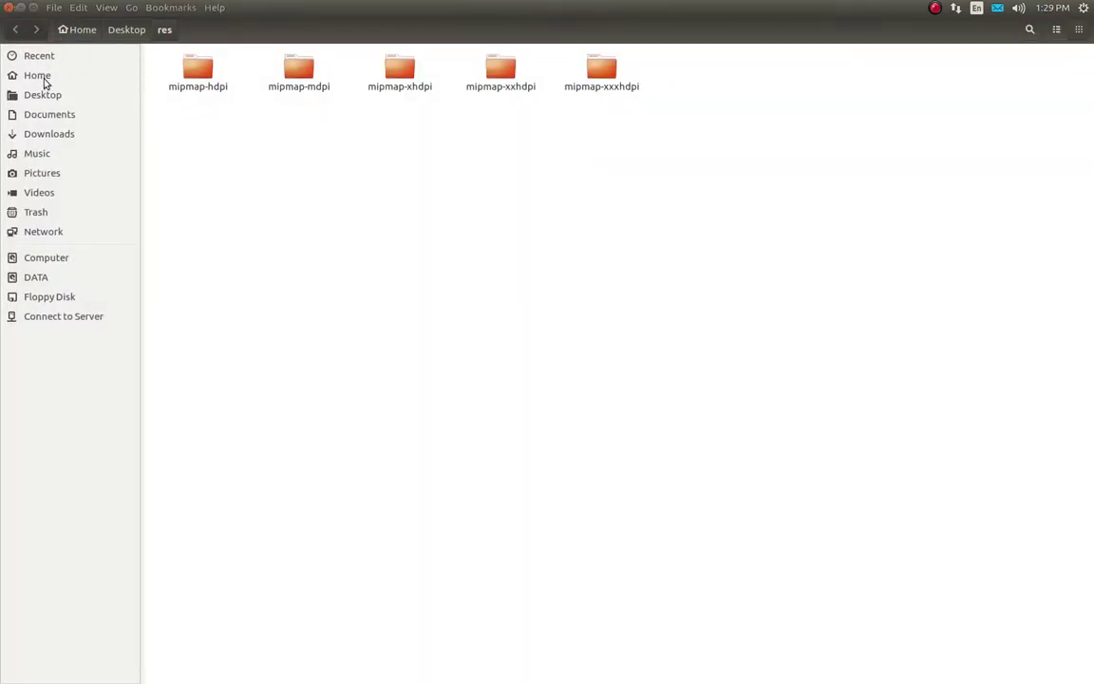
click(39, 76)
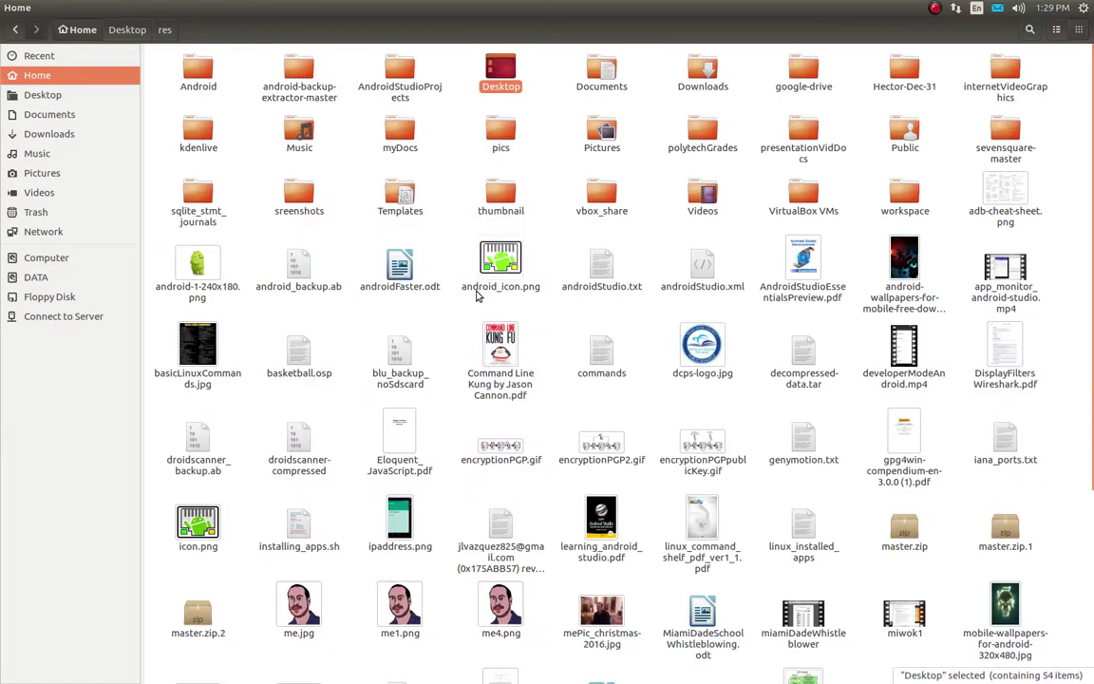
scroll(478, 296, down, 4)
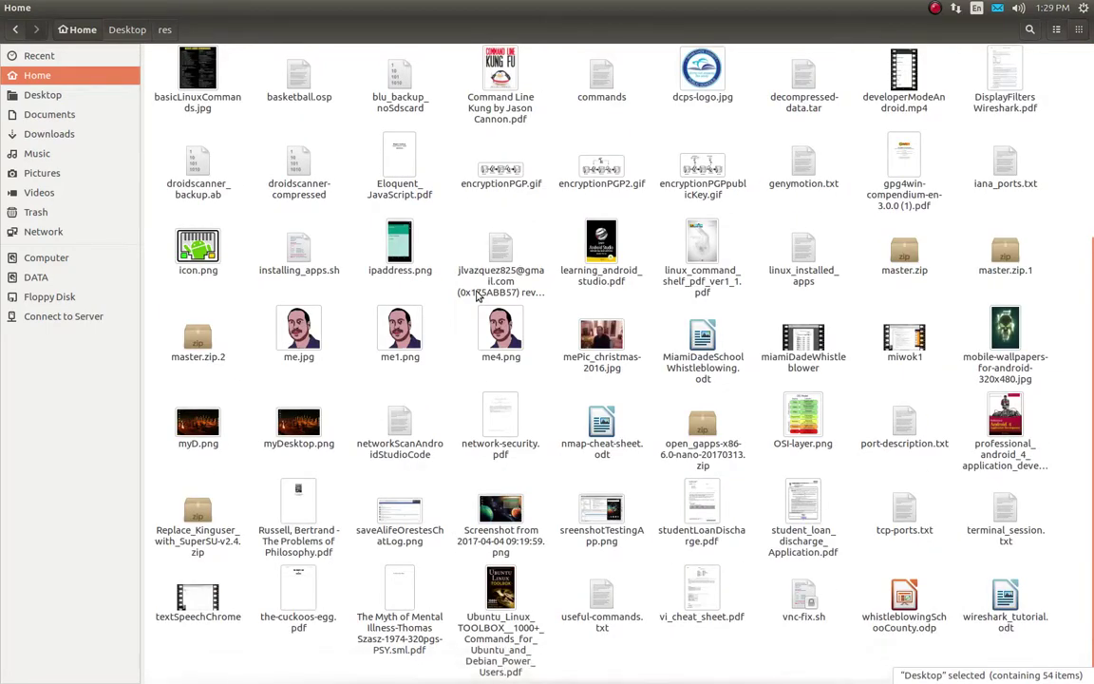
scroll(478, 297, up, 3)
scroll(478, 296, down, 3)
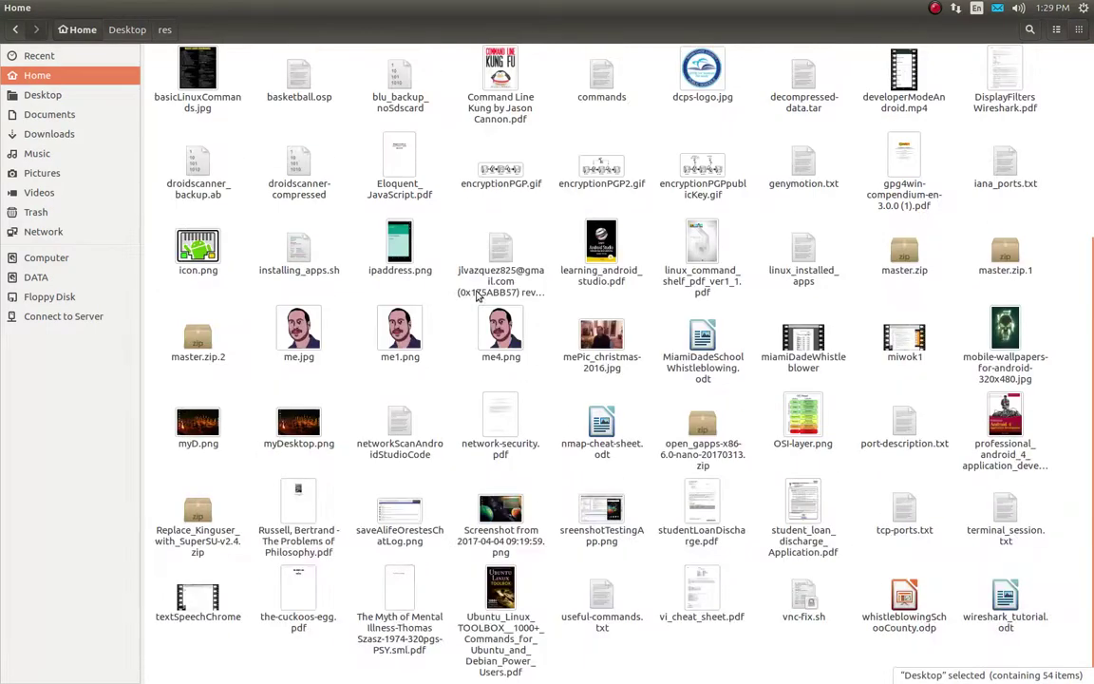
scroll(478, 297, up, 3)
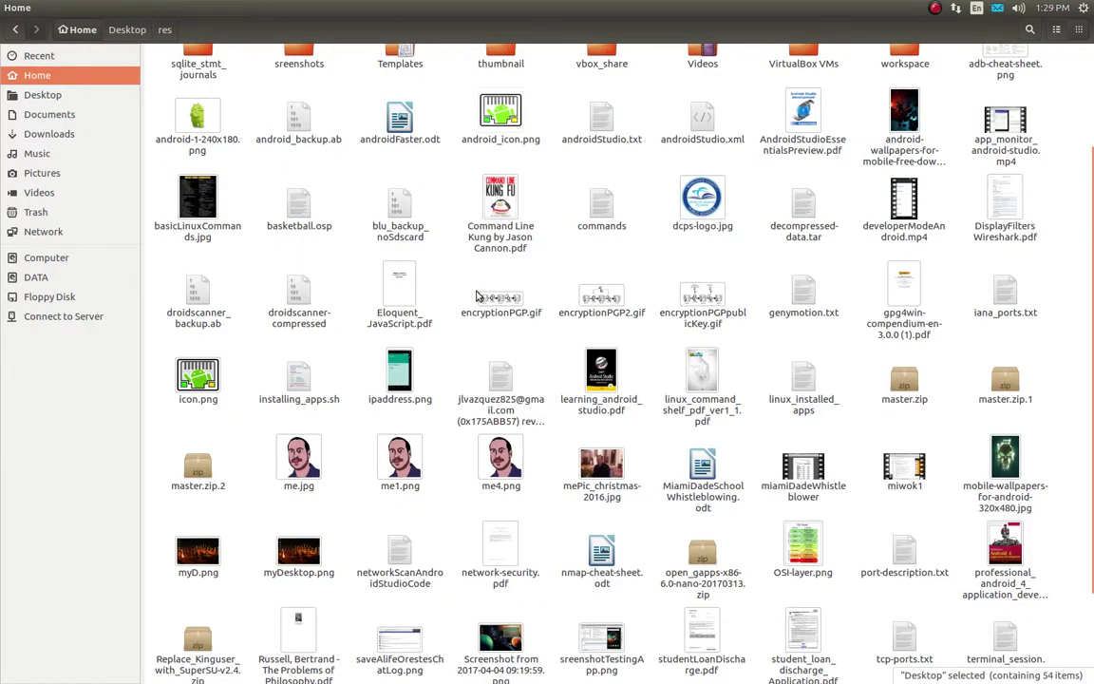
scroll(478, 297, down, 3)
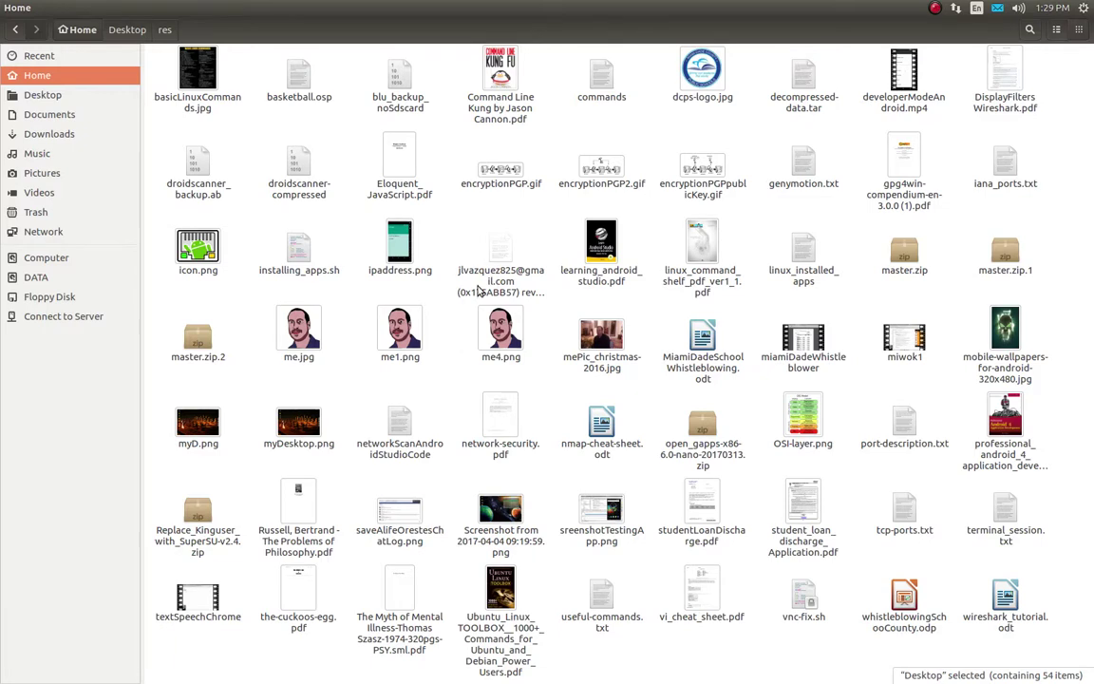
scroll(480, 291, up, 6)
click(500, 261)
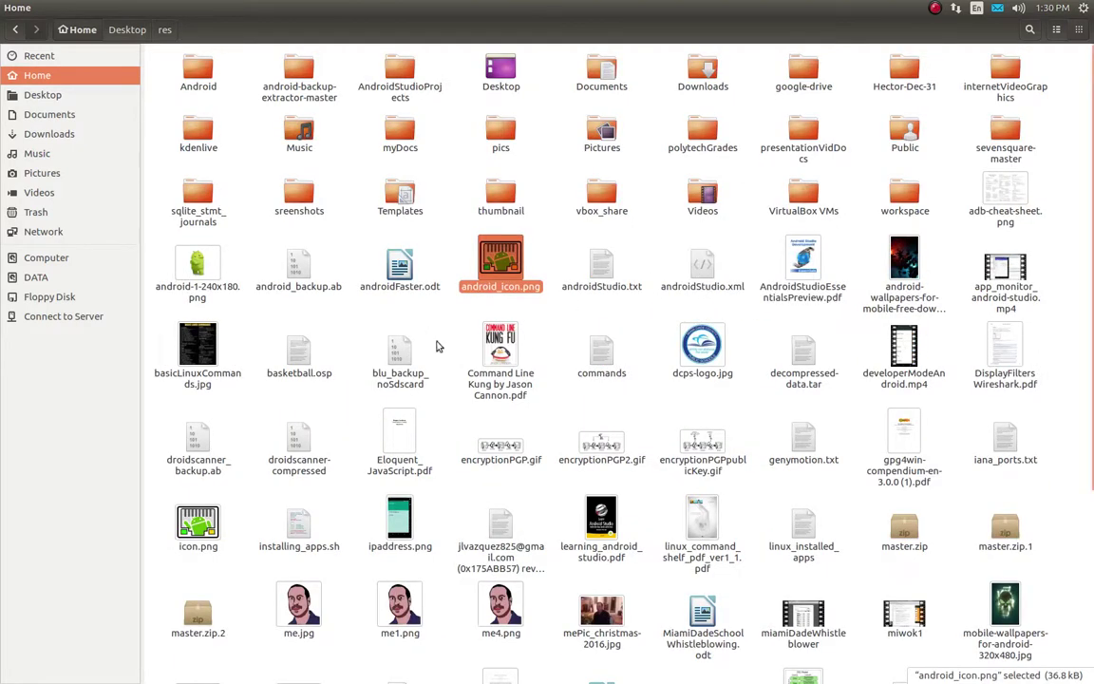
- Open android_icon.png in Image Viewer and move and enlarge the viewer window
double_click(503, 259)
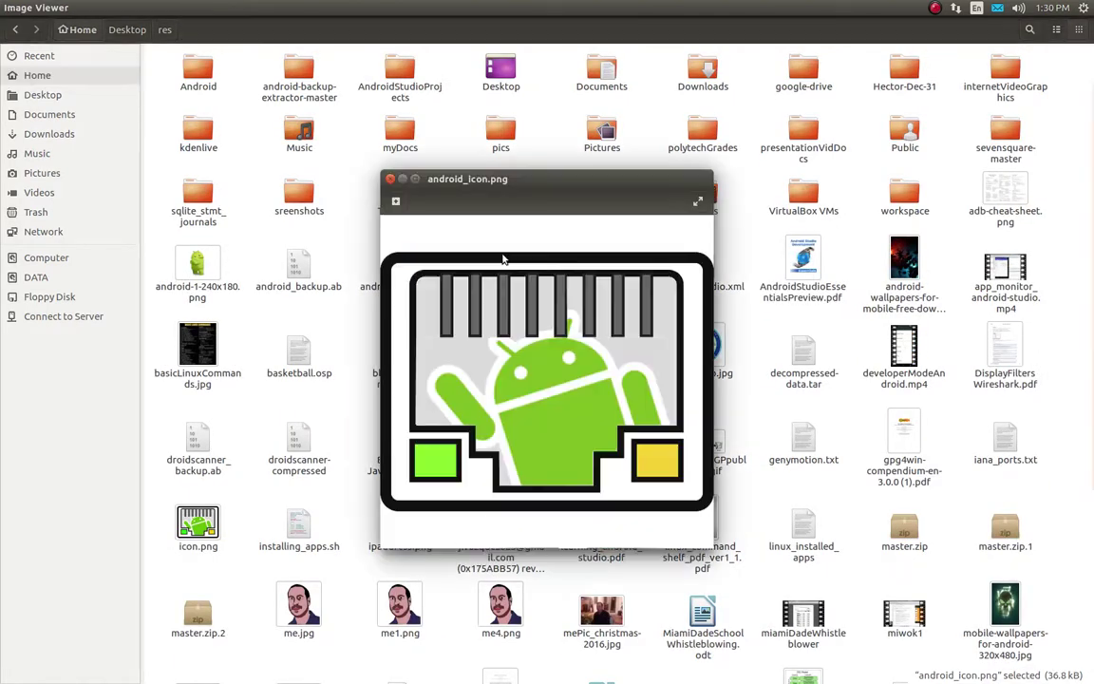
drag(486, 186, 392, 122)
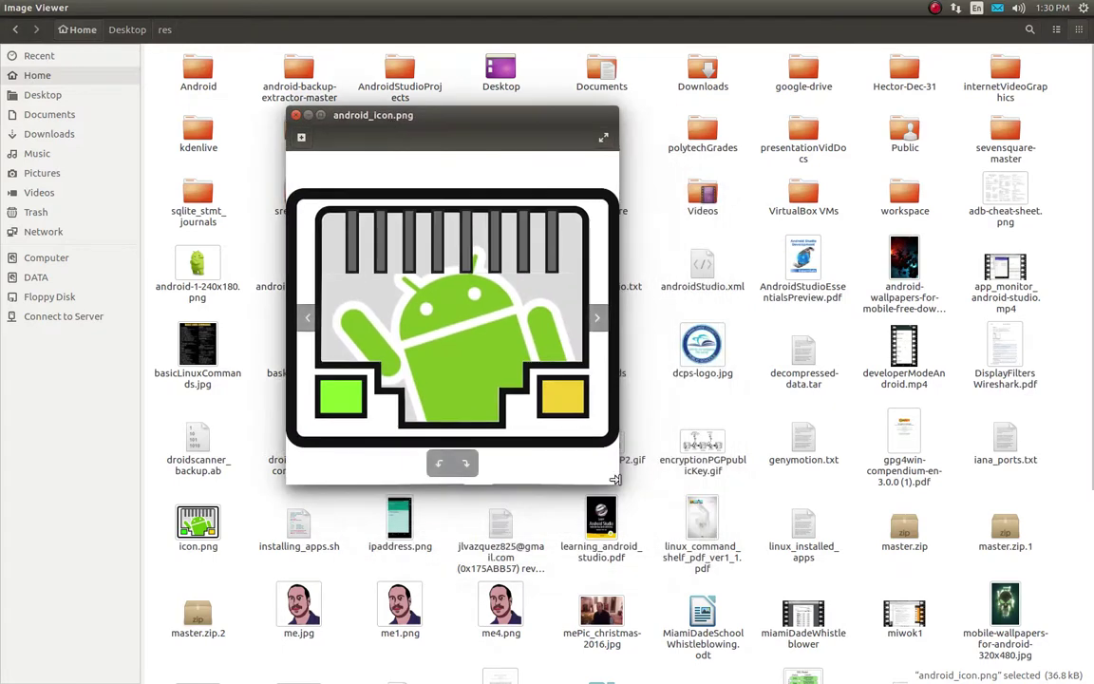
drag(615, 483, 895, 673)
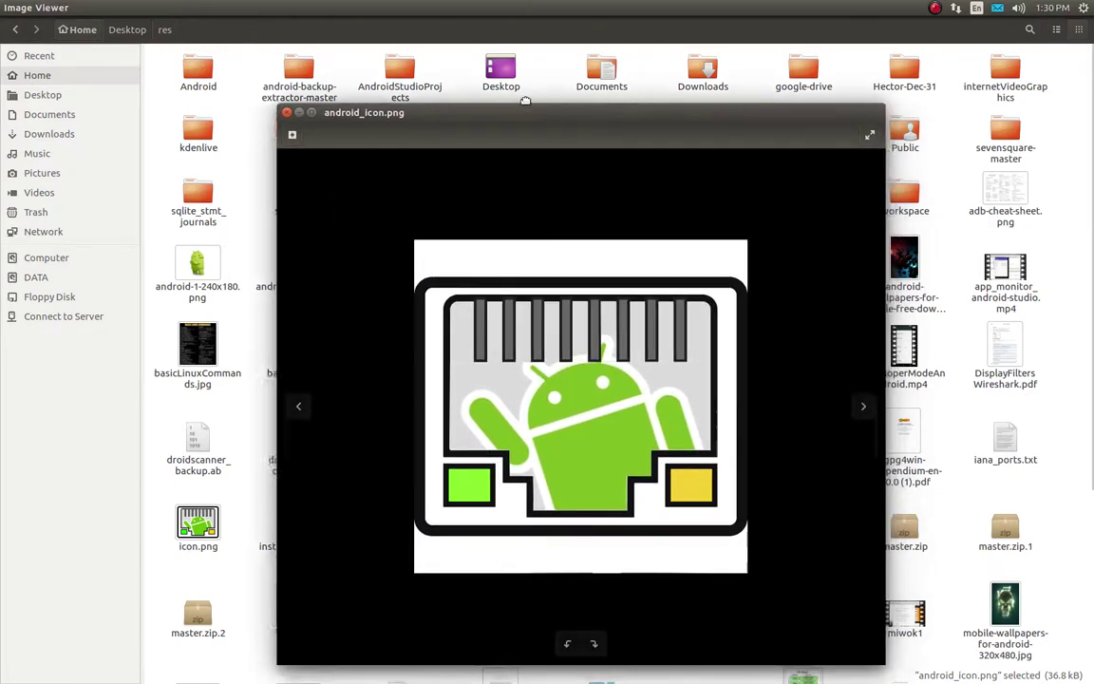
drag(560, 114, 545, 77)
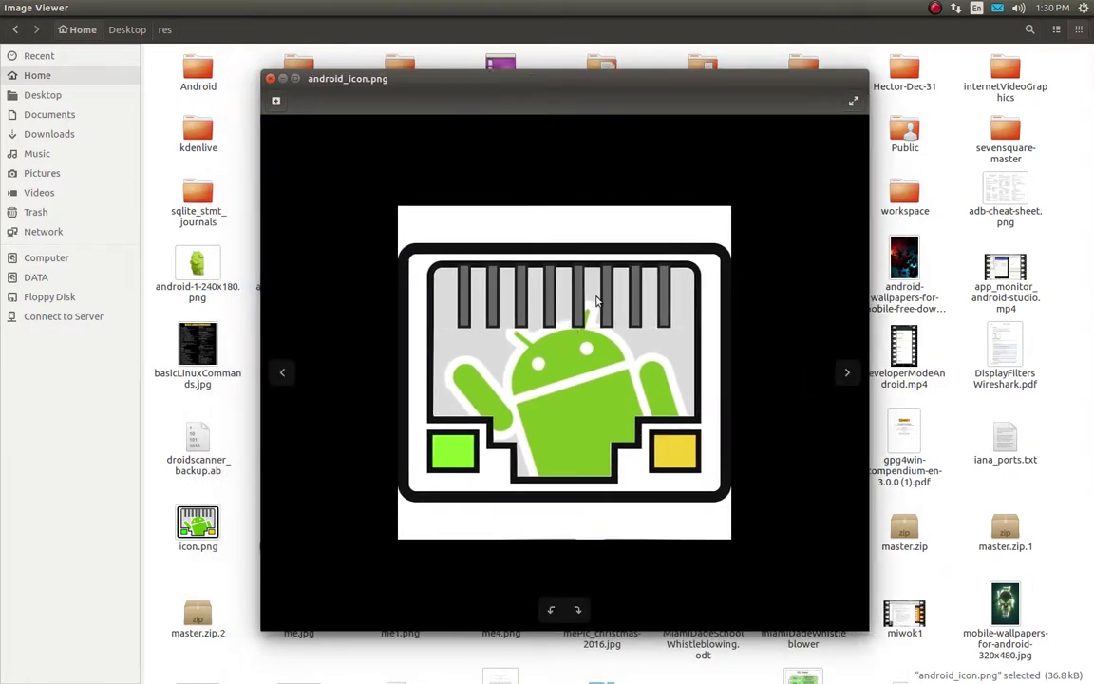